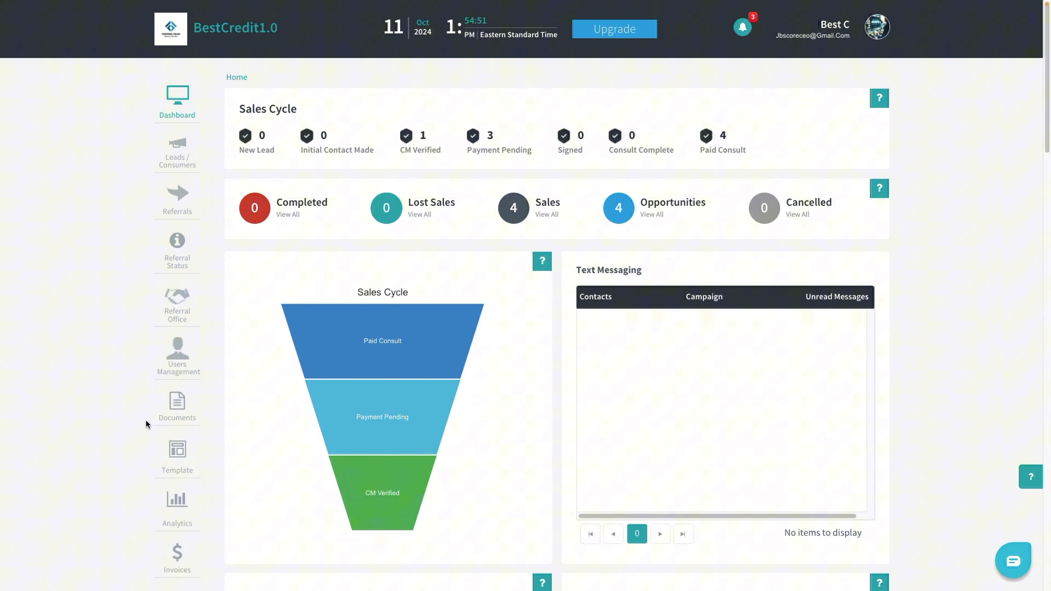
Step: Open the letter template 'Claim for Fourth Round When No Luck with CRA' from page 2 of letter templates
{"action": "left_click", "coordinate": [175, 455]}
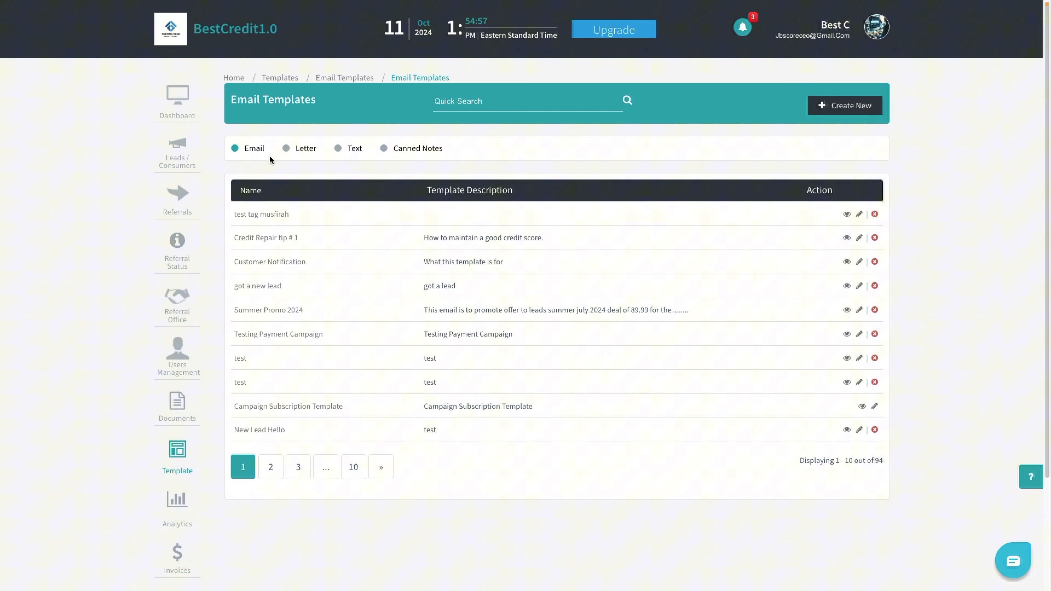
{"action": "left_click", "coordinate": [302, 153]}
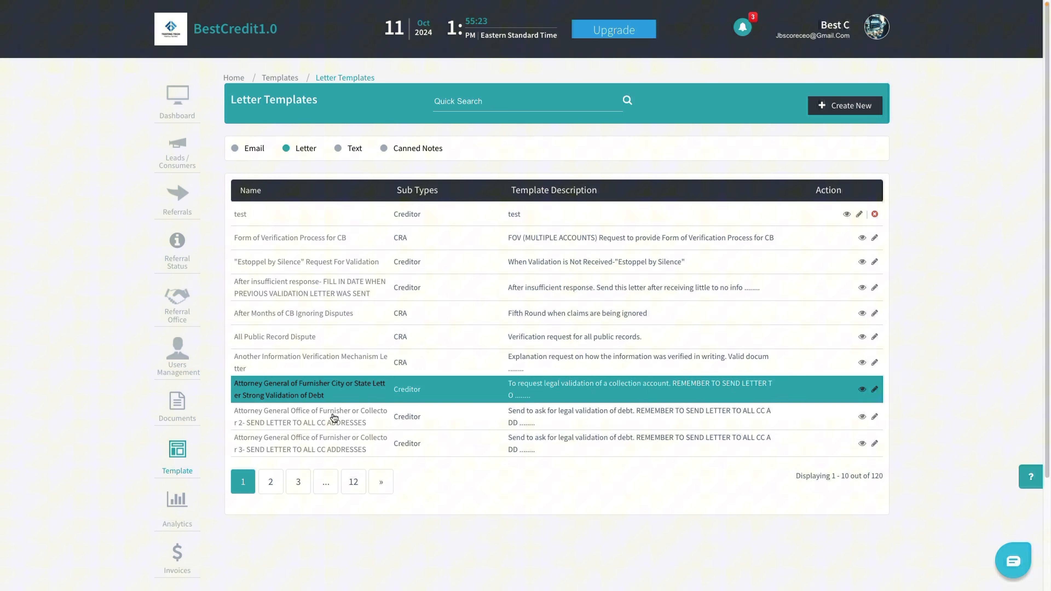
{"action": "left_click", "coordinate": [278, 480]}
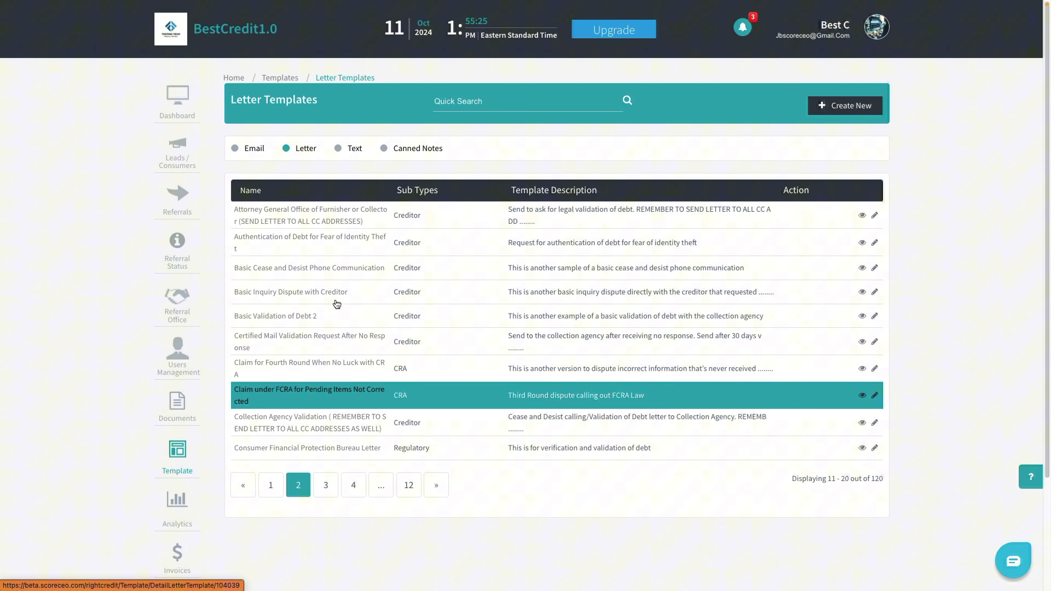
{"action": "left_click", "coordinate": [874, 369]}
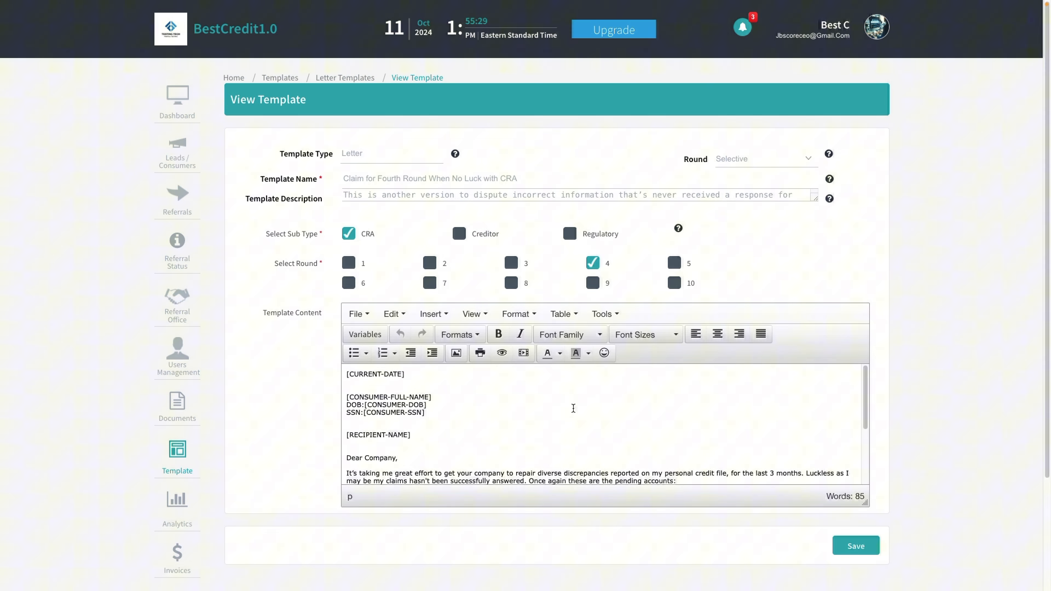
{"action": "scroll", "coordinate": [563, 399], "scroll_direction": "down", "scroll_amount": 1}
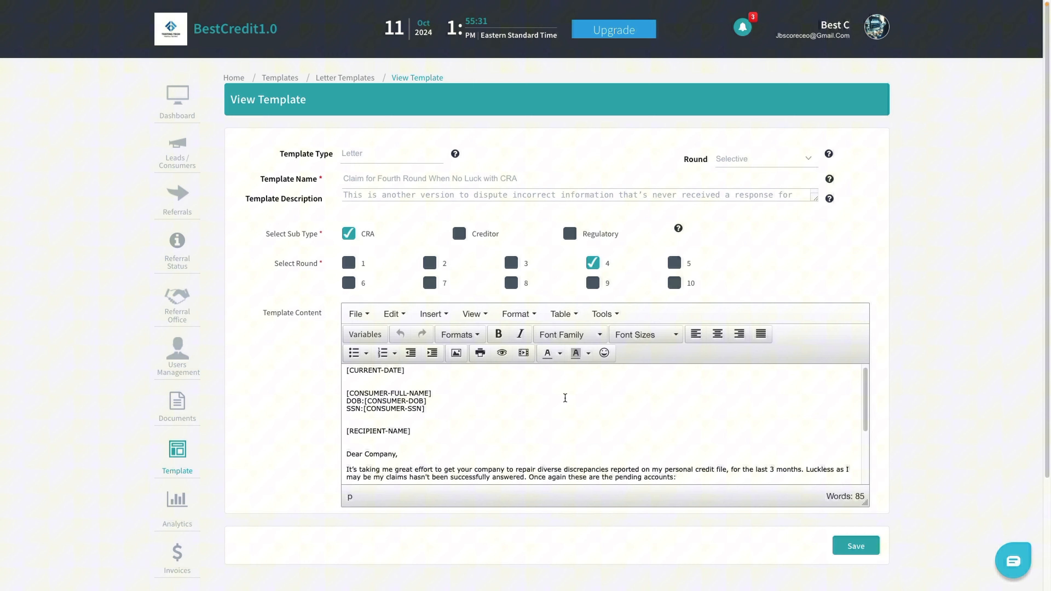
{"action": "scroll", "coordinate": [890, 405], "scroll_direction": "down", "scroll_amount": 3}
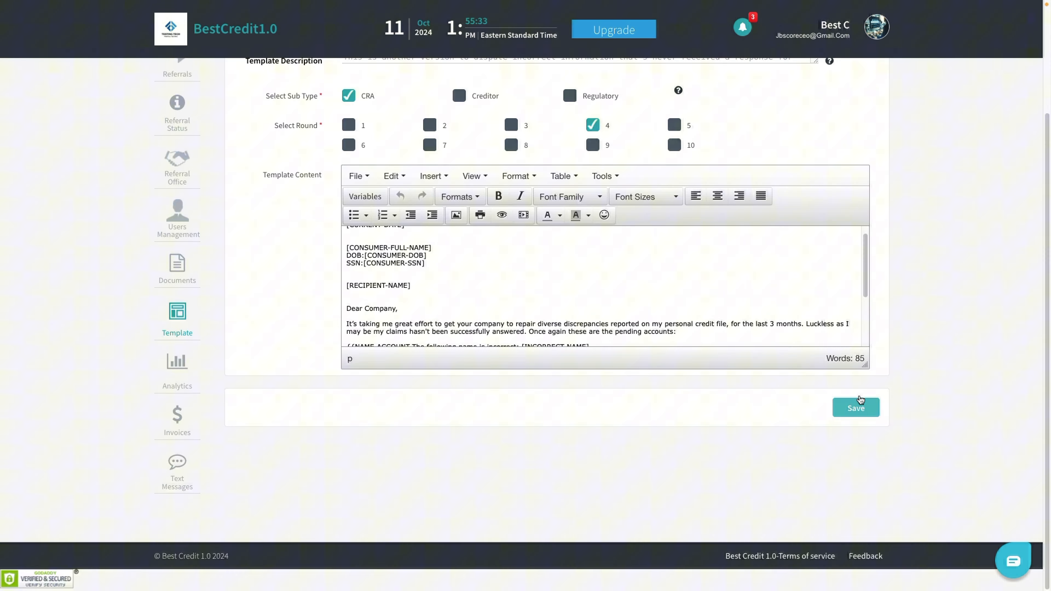
Step: Drag the Template Content editor taller so the letter shows through its closing
{"action": "left_click_drag", "start_coordinate": [864, 363], "coordinate": [864, 529]}
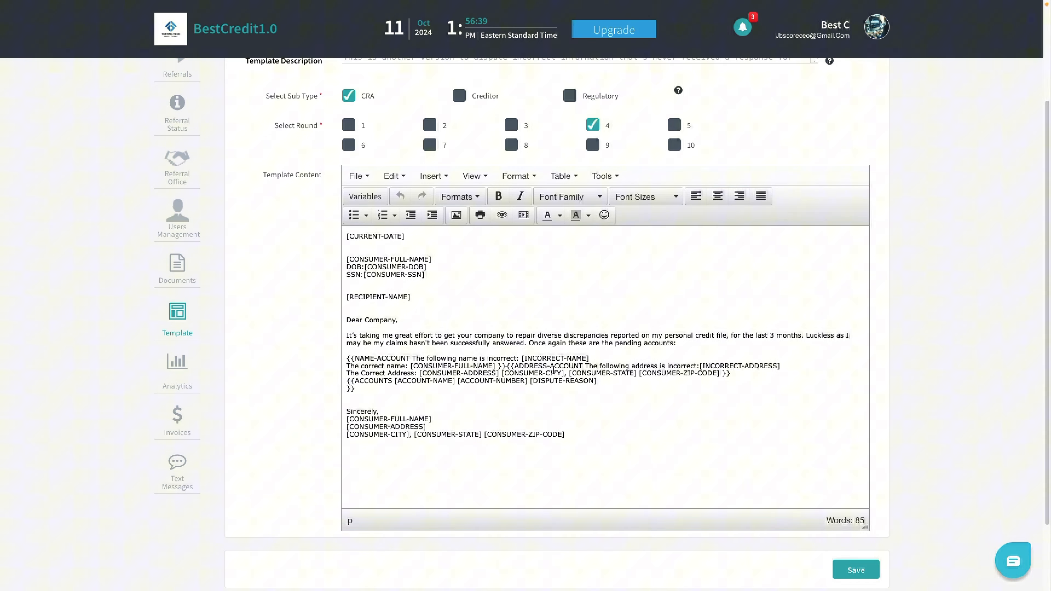
Step: Rewrite the greeting as [[Dear Company|To whom it may concern| Hello|Hi|Hey]] before the comma
{"action": "left_click", "coordinate": [347, 321]}
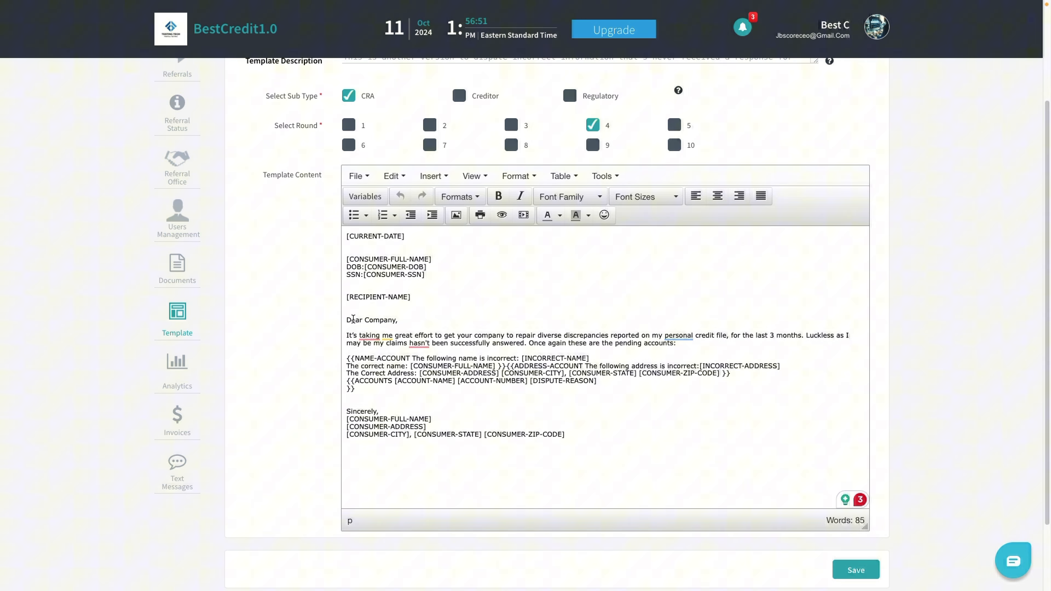
{"action": "type", "text": "[["}
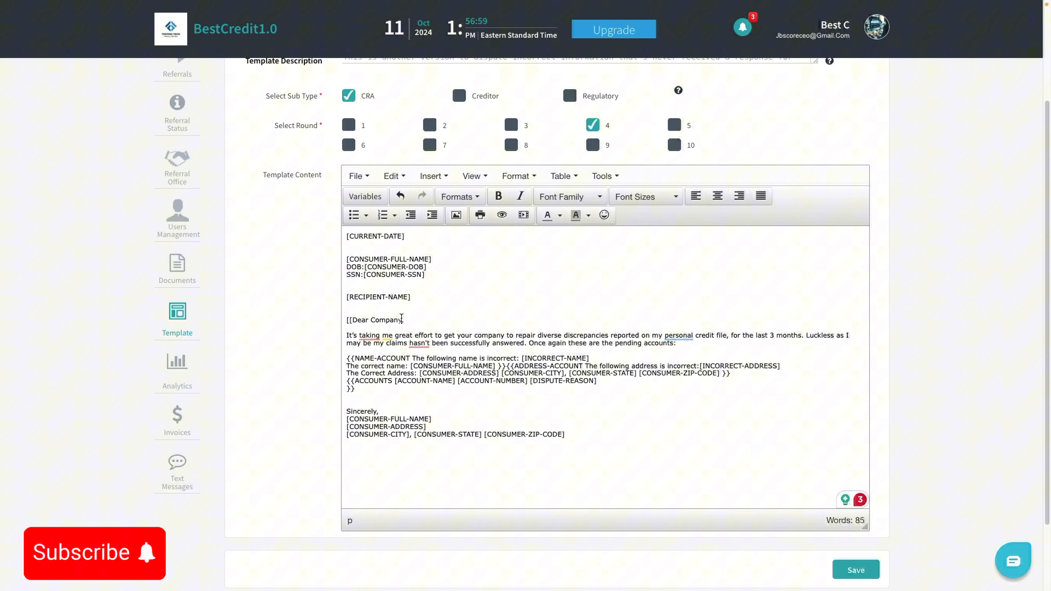
{"action": "left_click", "coordinate": [433, 325]}
{"action": "key", "text": "Left"}
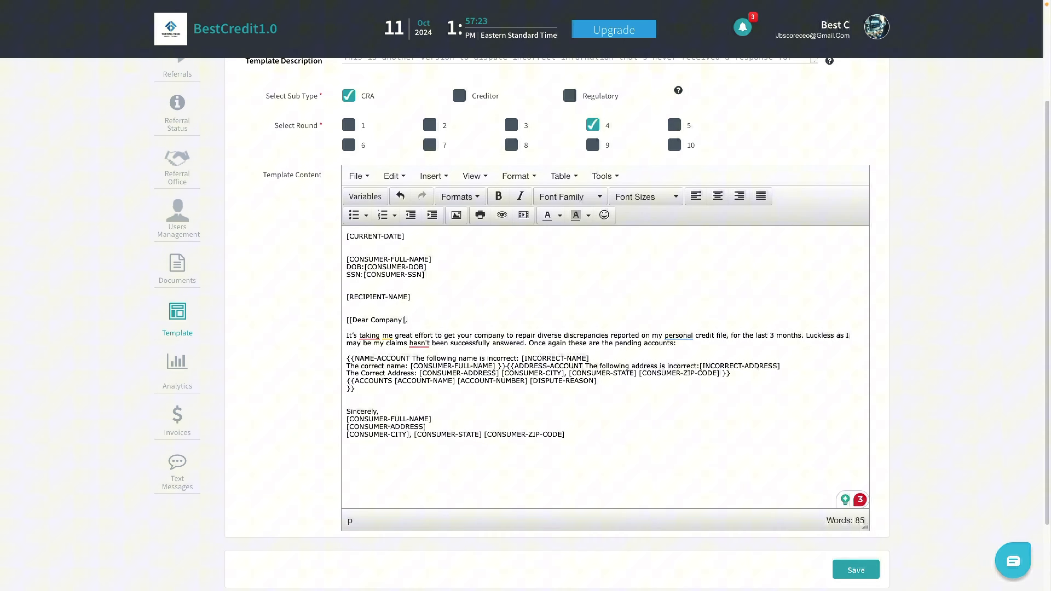
{"action": "type", "text": "To "}
{"action": "type", "text": "whom it m"}
{"action": "type", "text": "ay co"}
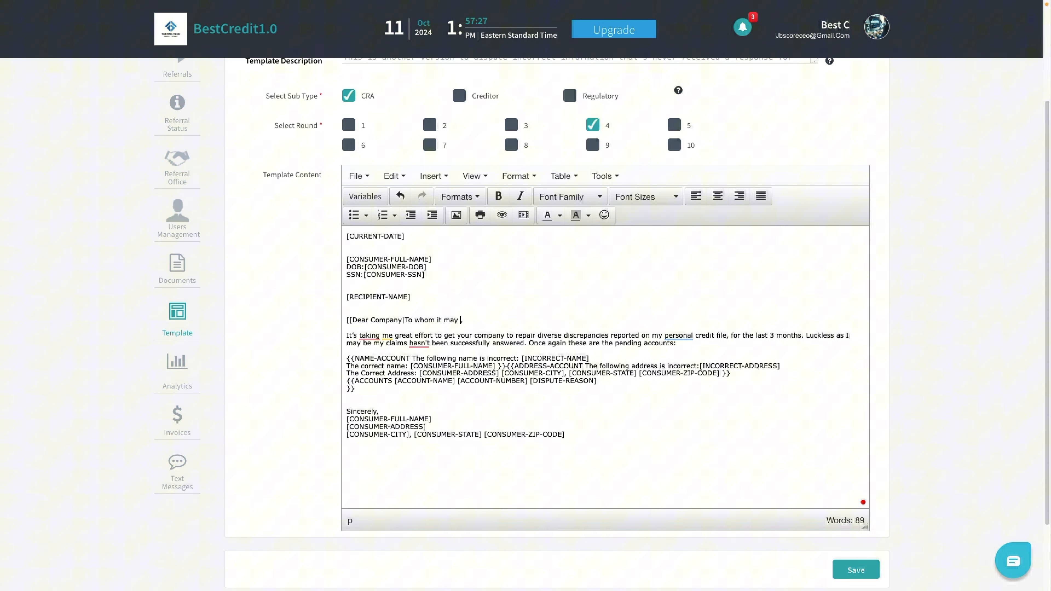
{"action": "type", "text": "ncern"}
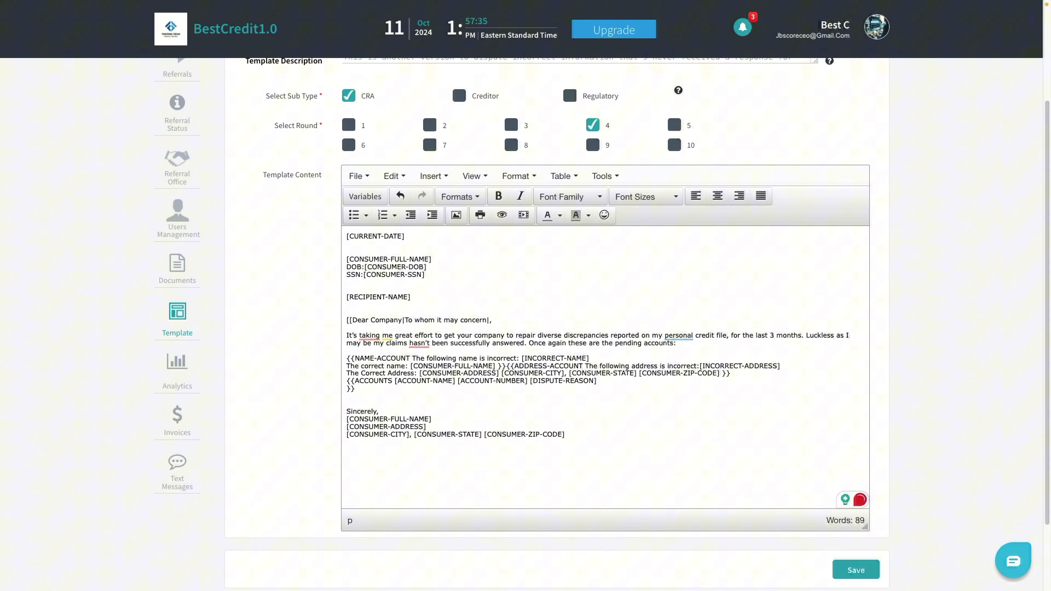
{"action": "type", "text": "| Hello|Hi|Hey]]"}
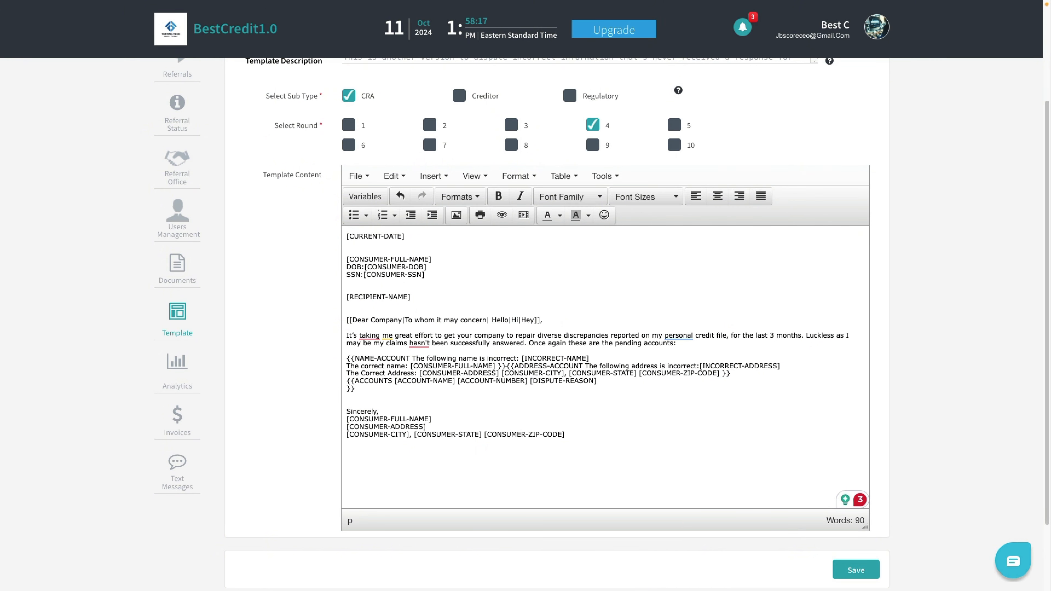
Step: Wrap the opening sentence, through 'months', in [[ ]] spintax brackets
{"action": "left_click", "coordinate": [346, 337]}
{"action": "type", "text": "[["}
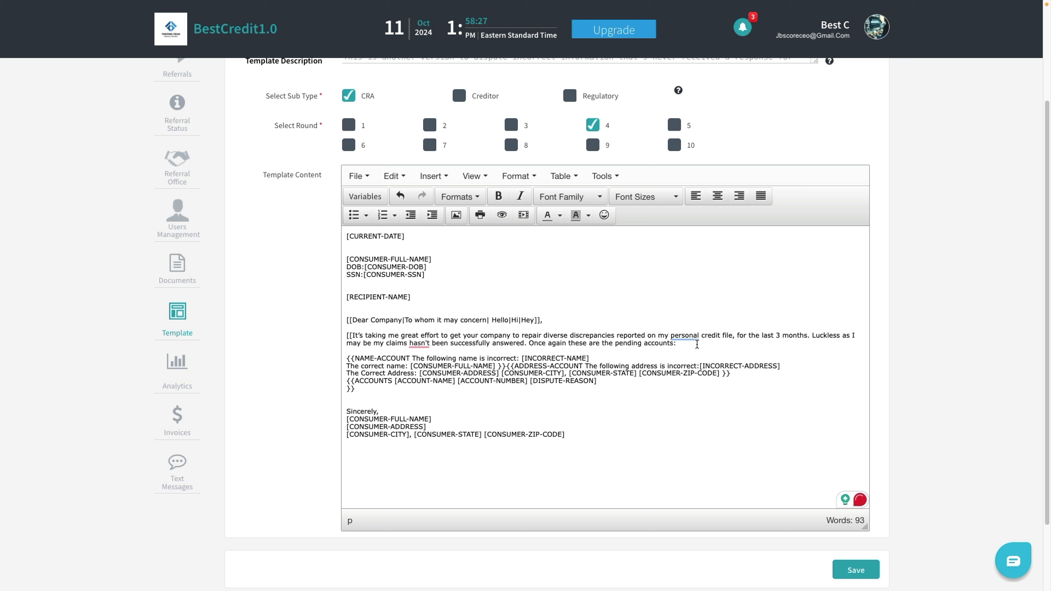
{"action": "left_click", "coordinate": [808, 336]}
{"action": "type", "text": "]]"}
{"action": "type", "text": "]"}
{"action": "key", "text": "BackSpace"}
Step: Add an alternative about struggling to get verification, ending 'it has been 3 months'
{"action": "type", "text": "|"}
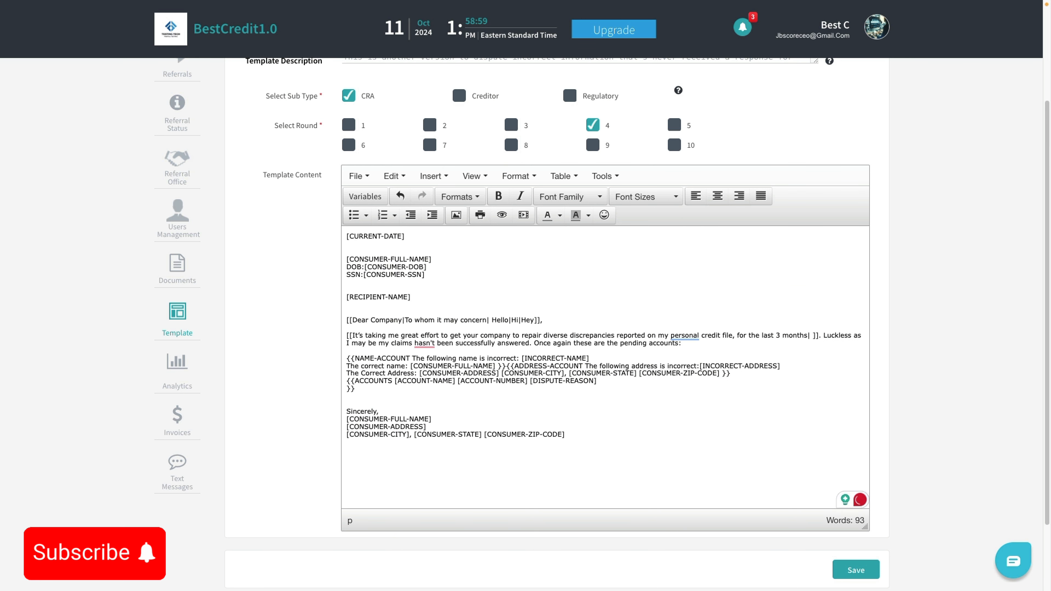
{"action": "type", "text": " It has taken"}
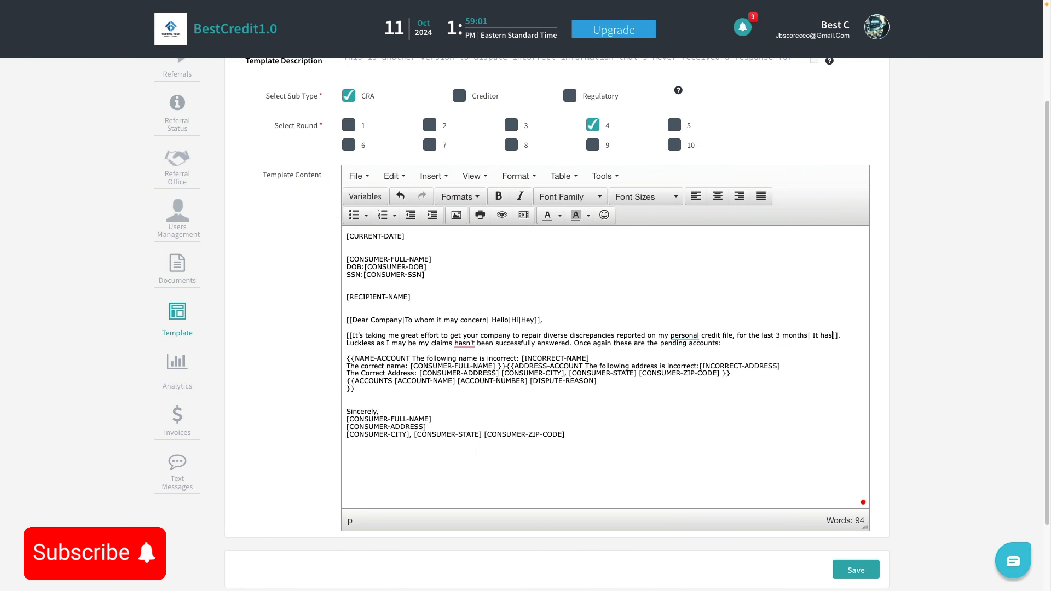
{"action": "type", "text": " me "}
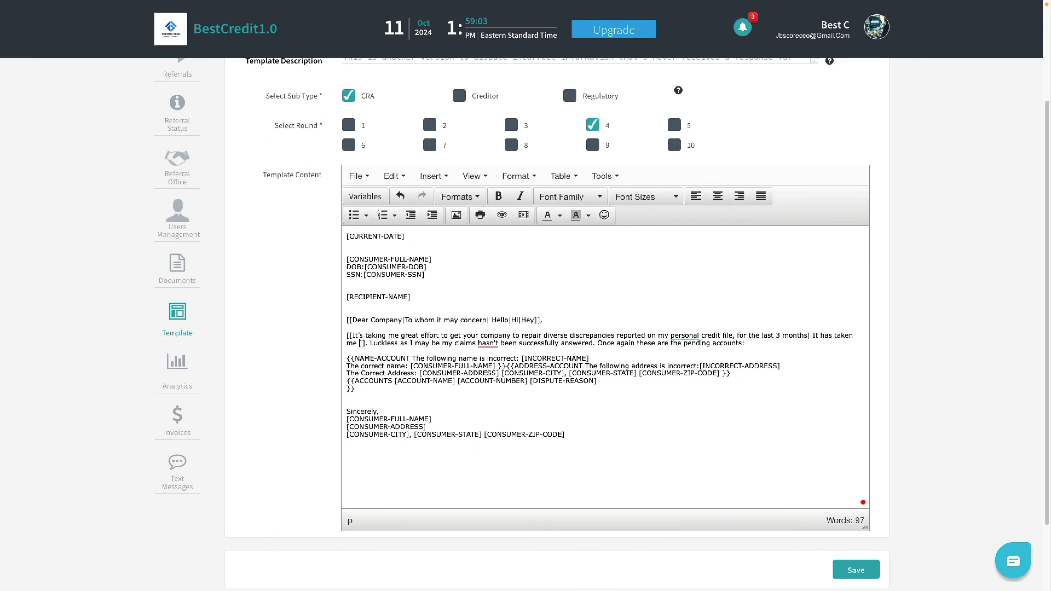
{"action": "type", "text": "quite some t"}
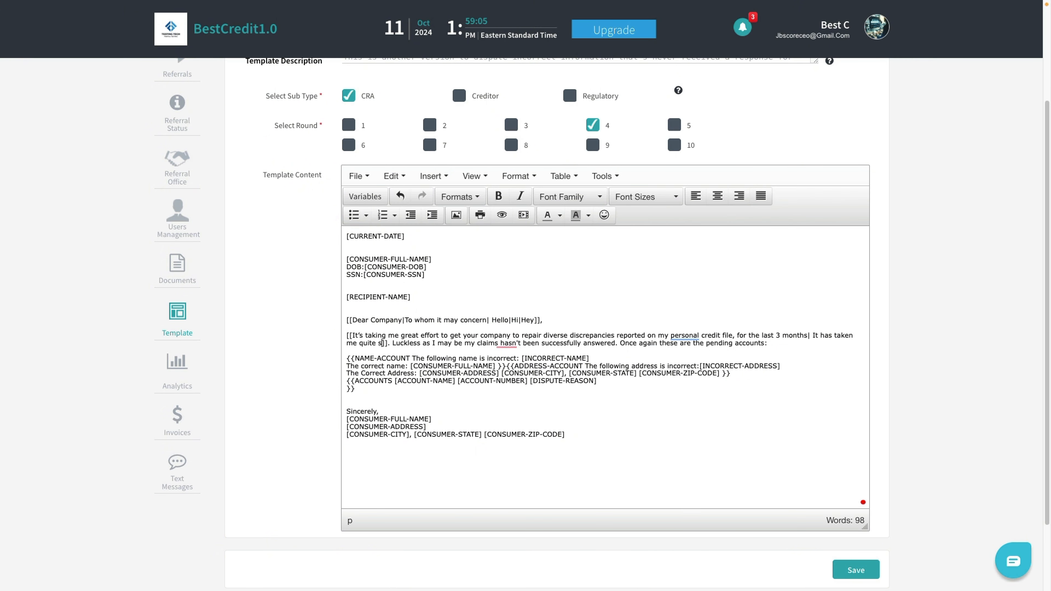
{"action": "type", "text": "ime to a"}
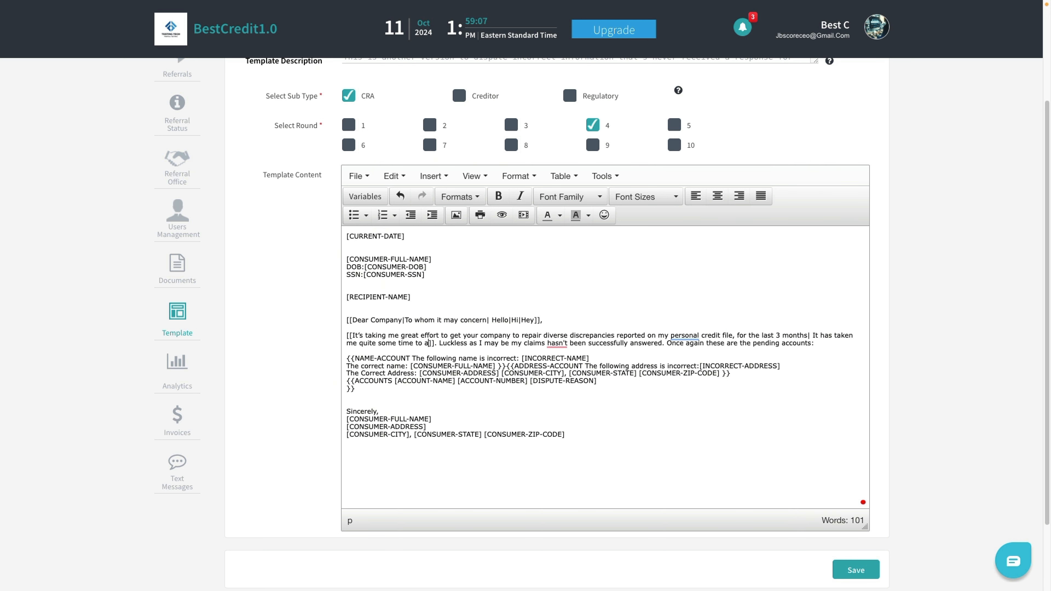
{"action": "key", "text": "BackSpace"}
{"action": "key", "text": "BackSpace"}
{"action": "key", "text": "BackSpace"}
{"action": "key", "text": "BackSpace"}
{"action": "key", "text": "BackSpace"}
{"action": "key", "text": "BackSpace"}
{"action": "key", "text": "BackSpace"}
{"action": "key", "text": "BackSpace"}
{"action": "key", "text": "BackSpace"}
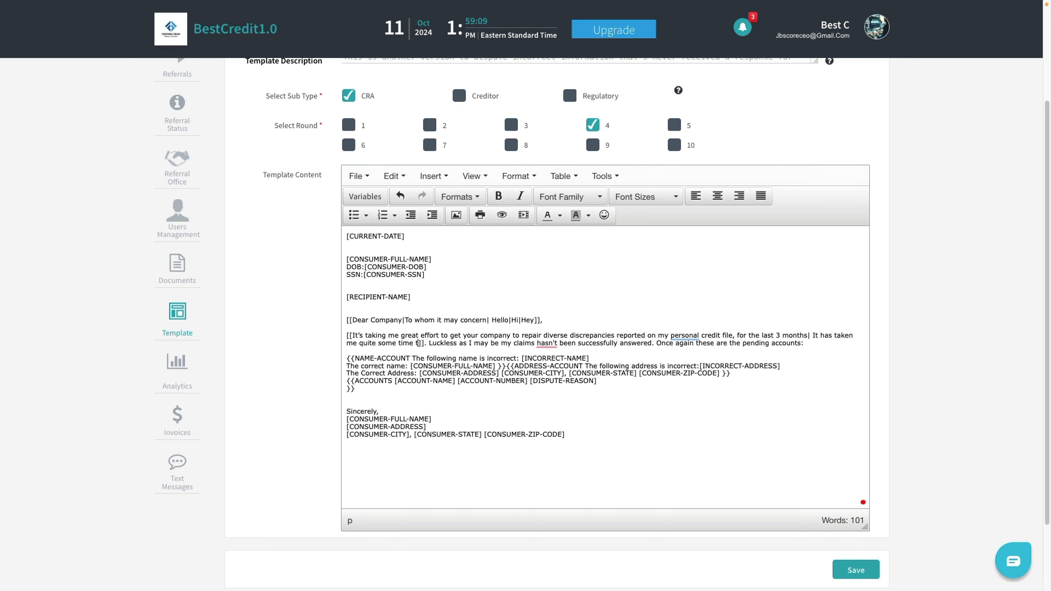
{"action": "key", "text": "BackSpace"}
{"action": "key", "text": "BackSpace"}
{"action": "key", "text": "BackSpace"}
{"action": "key", "text": "BackSpace"}
{"action": "key", "text": "BackSpace"}
{"action": "key", "text": "BackSpace"}
{"action": "key", "text": "BackSpace"}
{"action": "key", "text": "BackSpace"}
{"action": "key", "text": "BackSpace"}
{"action": "key", "text": "BackSpace"}
{"action": "key", "text": "BackSpace"}
{"action": "key", "text": "BackSpace"}
{"action": "key", "text": "BackSpace"}
{"action": "key", "text": "BackSpace"}
{"action": "key", "text": "BackSpace"}
{"action": "key", "text": "BackSpace"}
{"action": "key", "text": "BackSpace"}
{"action": "key", "text": "BackSpace"}
{"action": "key", "text": "BackSpace"}
{"action": "key", "text": "BackSpace"}
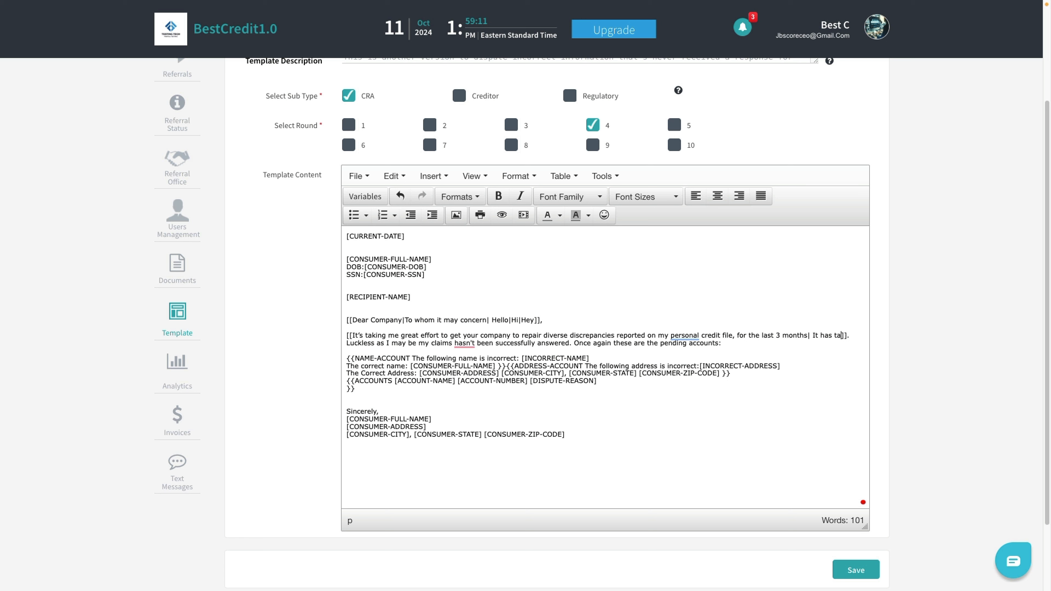
{"action": "key", "text": "BackSpace"}
{"action": "key", "text": "BackSpace"}
{"action": "key", "text": "BackSpace"}
{"action": "key", "text": "BackSpace"}
{"action": "type", "text": "am"}
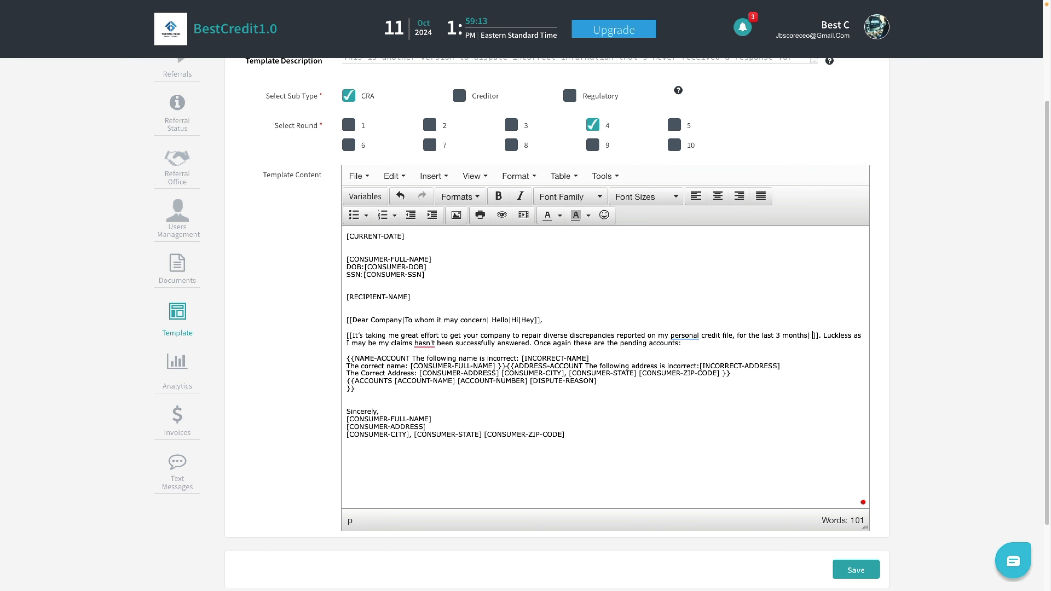
{"action": "type", "text": " findin"}
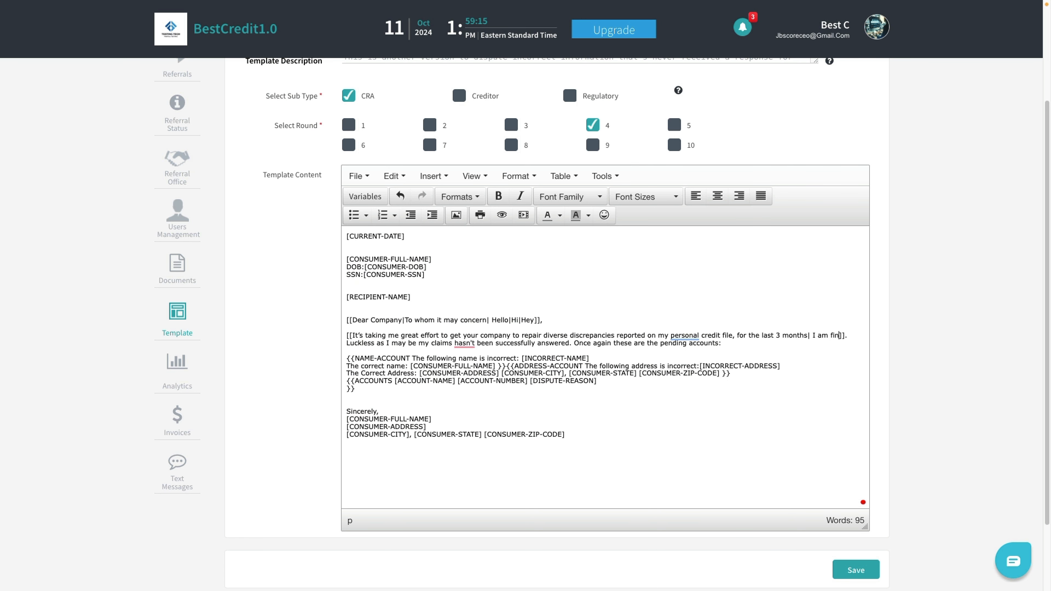
{"action": "type", "text": "g it challe"}
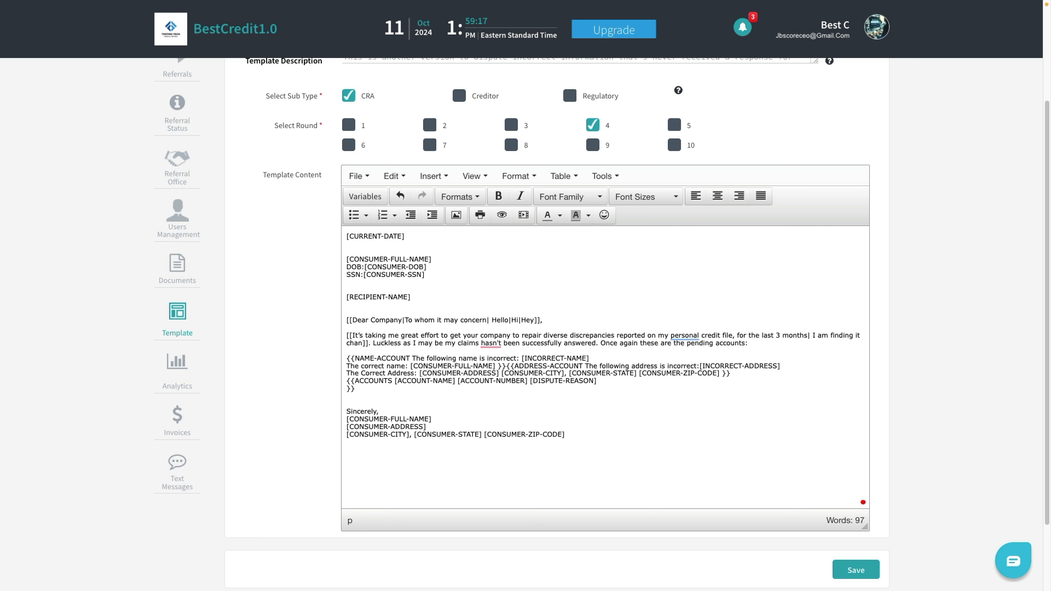
{"action": "type", "text": "ng"}
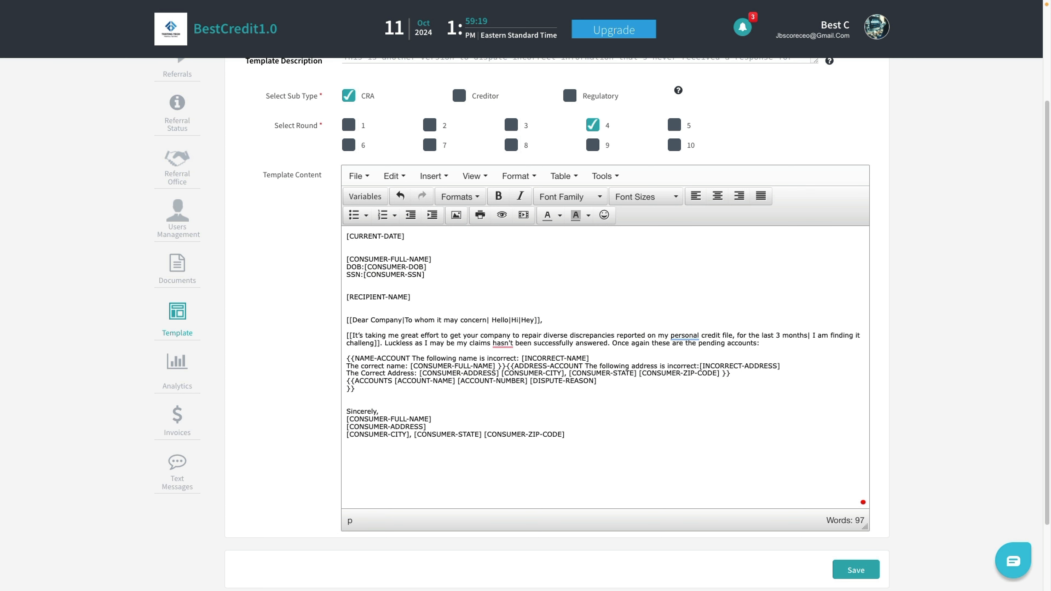
{"action": "type", "text": "e"}
{"action": "key", "text": "BackSpace"}
{"action": "type", "text": "ing to h"}
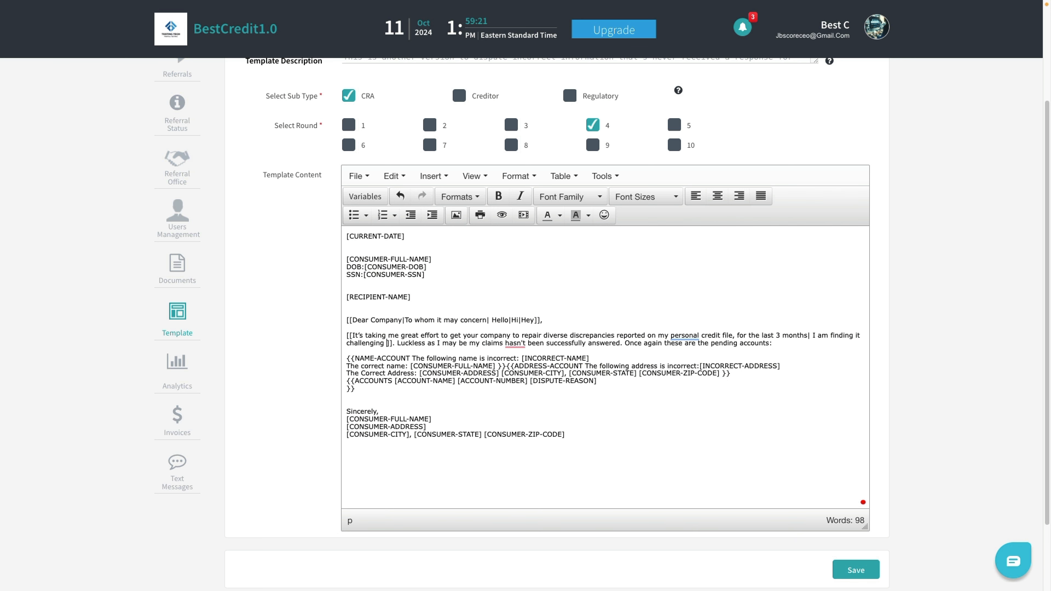
{"action": "key", "text": "BackSpace"}
{"action": "type", "text": "get you to ve"}
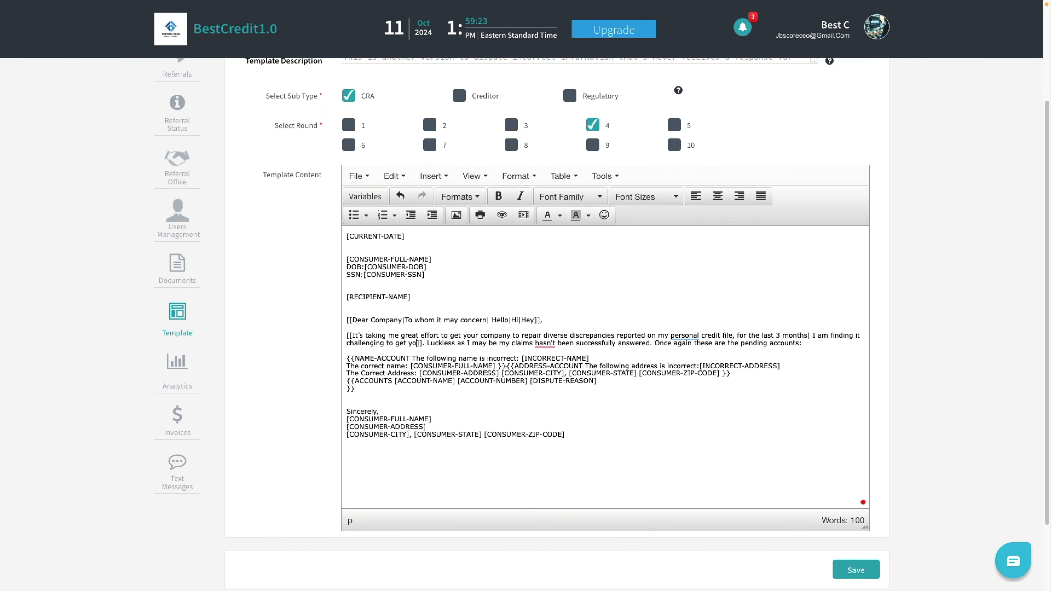
{"action": "type", "text": "rify my perso"}
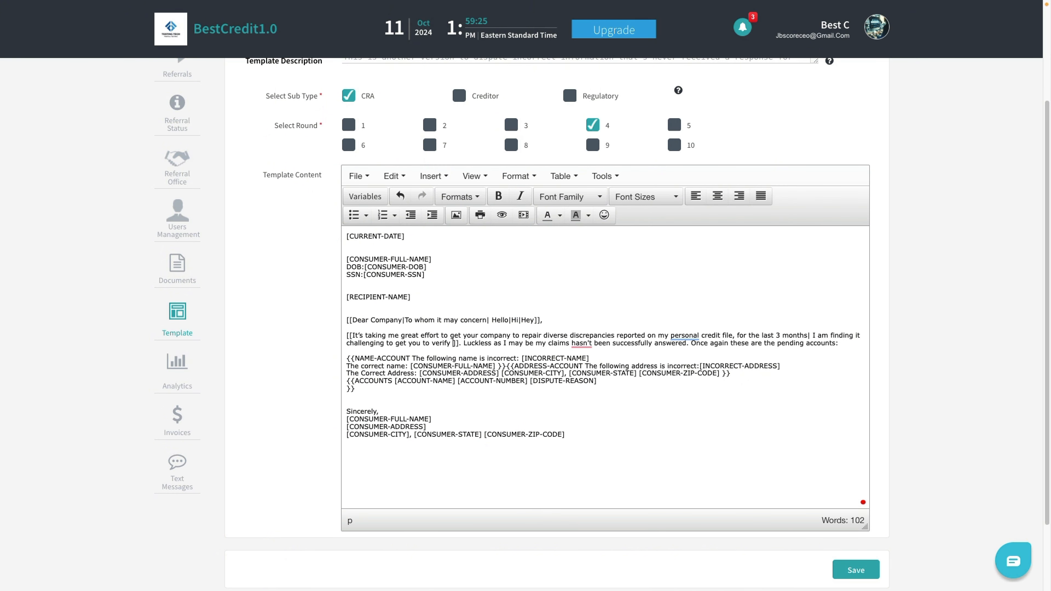
{"action": "type", "text": "nal informaiton"}
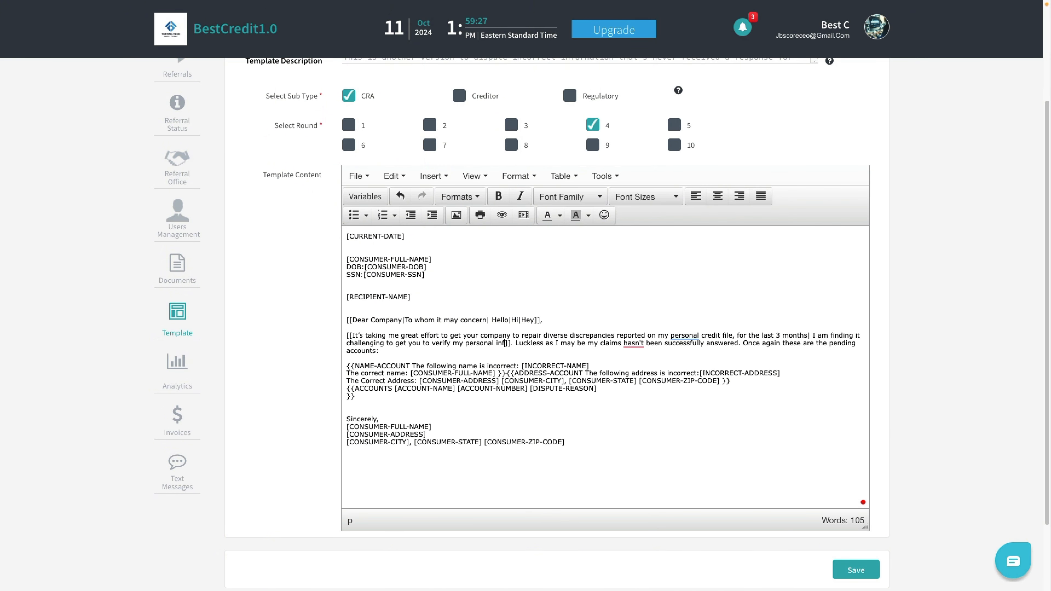
{"action": "key", "text": "BackSpace"}
{"action": "key", "text": "BackSpace"}
{"action": "key", "text": "BackSpace"}
{"action": "key", "text": "BackSpace"}
{"action": "type", "text": "tion, it has b"}
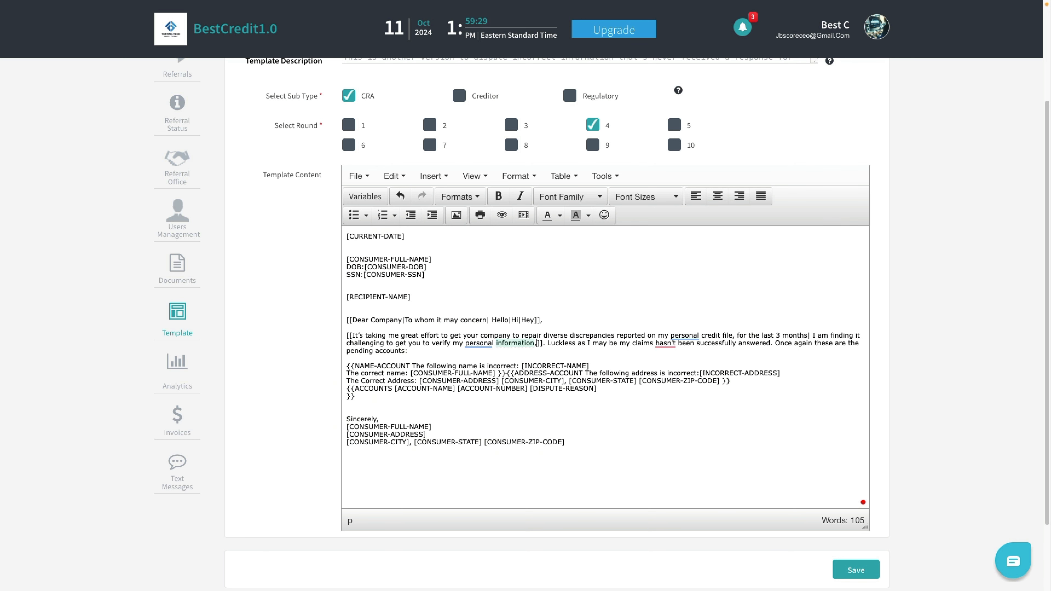
{"action": "type", "text": "een "}
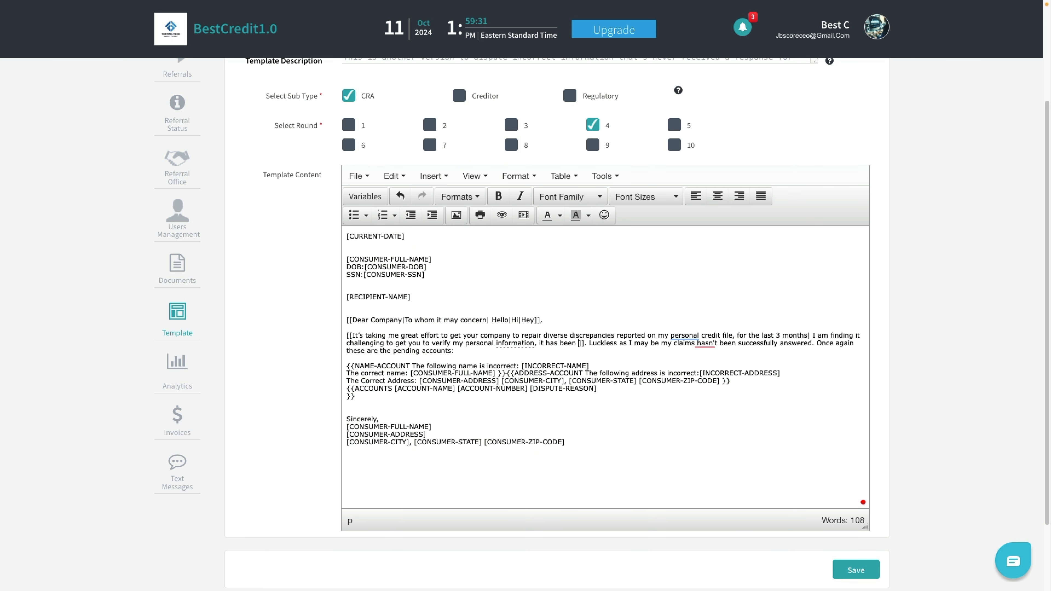
{"action": "type", "text": "3 mo"}
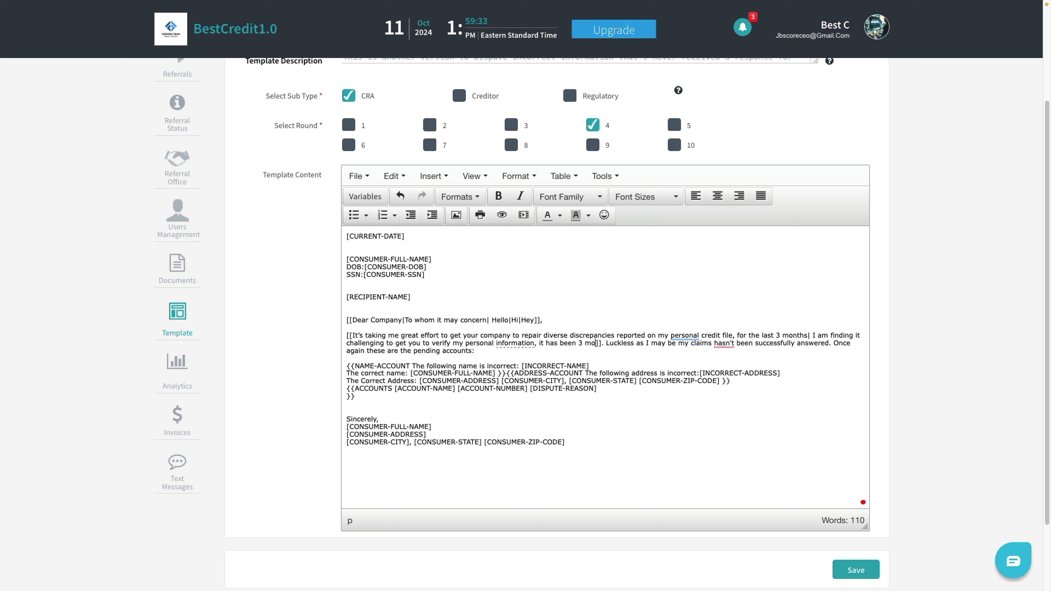
{"action": "type", "text": "nths"}
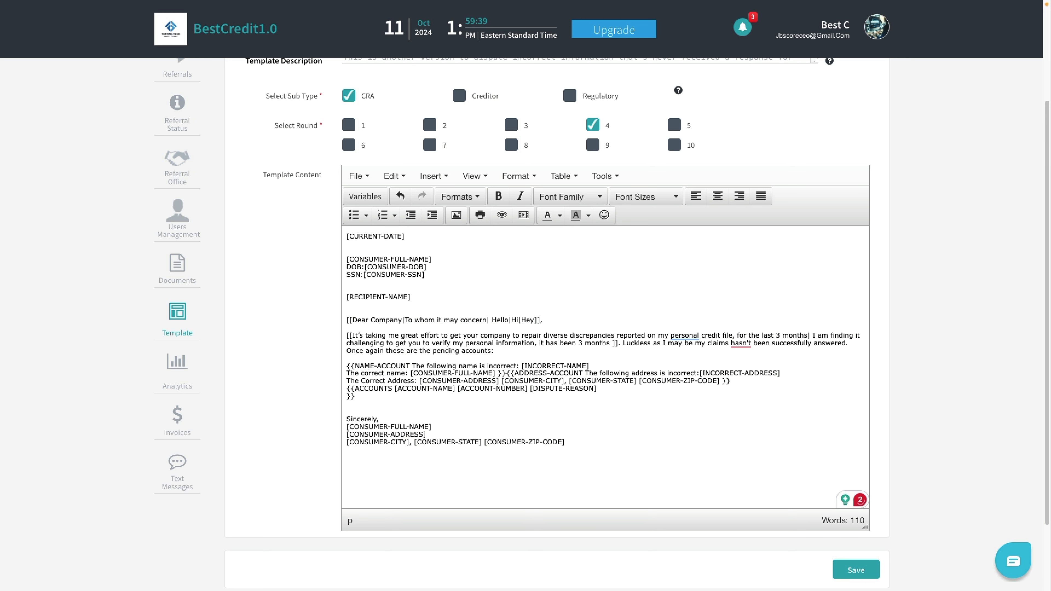
{"action": "key", "text": "BackSpace"}
{"action": "type", "text": "!"}
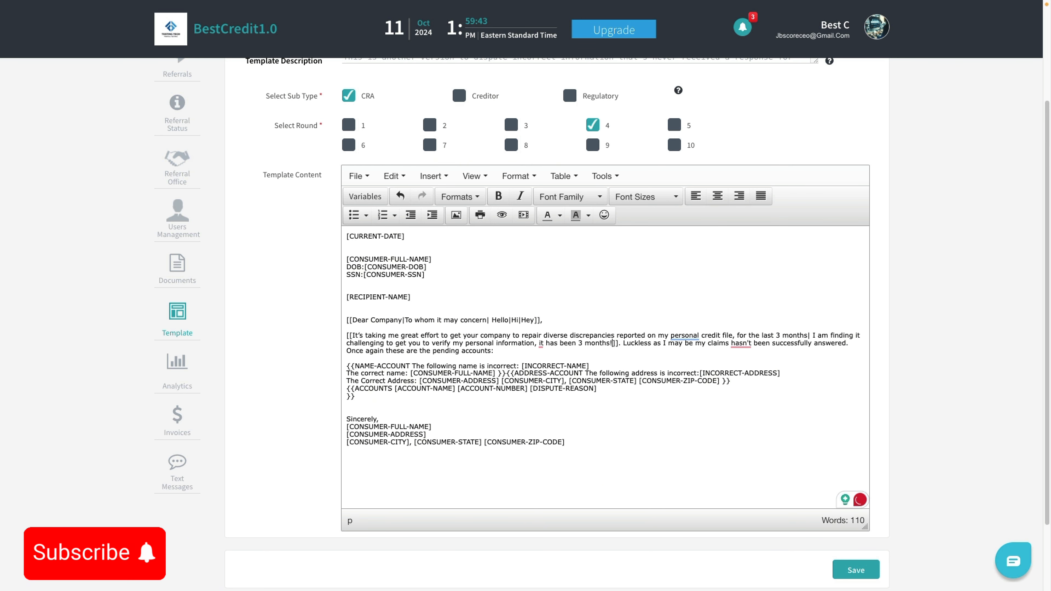
{"action": "type", "text": "|"}
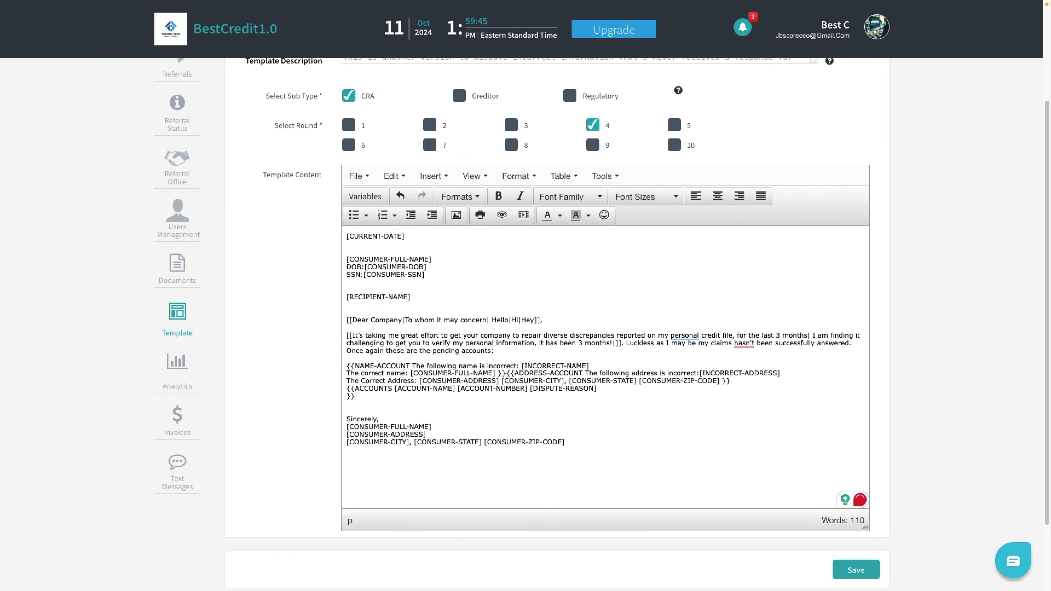
{"action": "key", "text": "BackSpace"}
{"action": "key", "text": "BackSpace"}
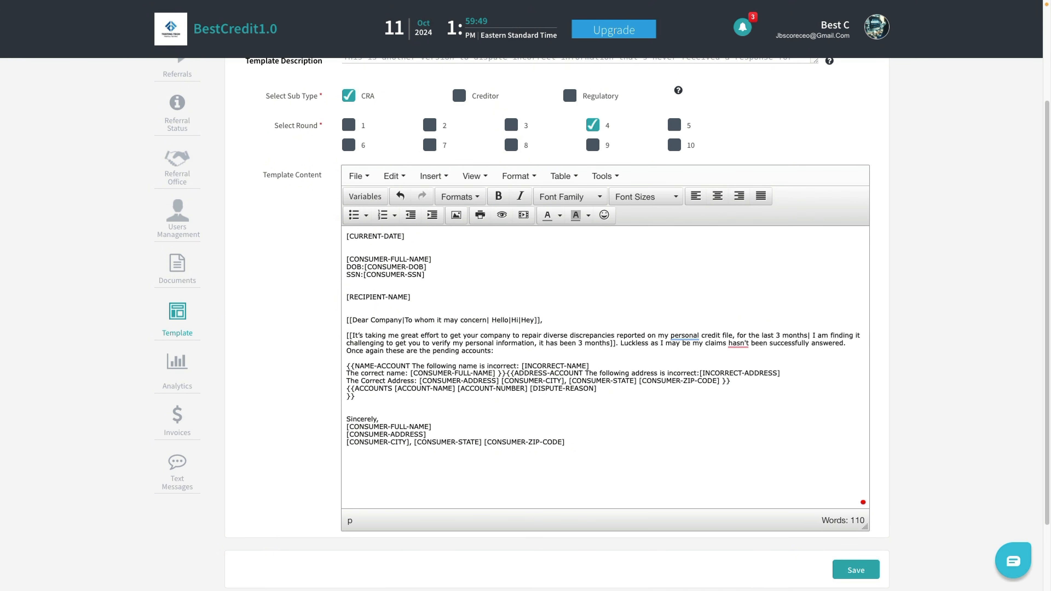
Step: Add the alternative 'For the last three months I have attempted to have you verify my personal information and you have not yet responsed'
{"action": "type", "text": "| For the "}
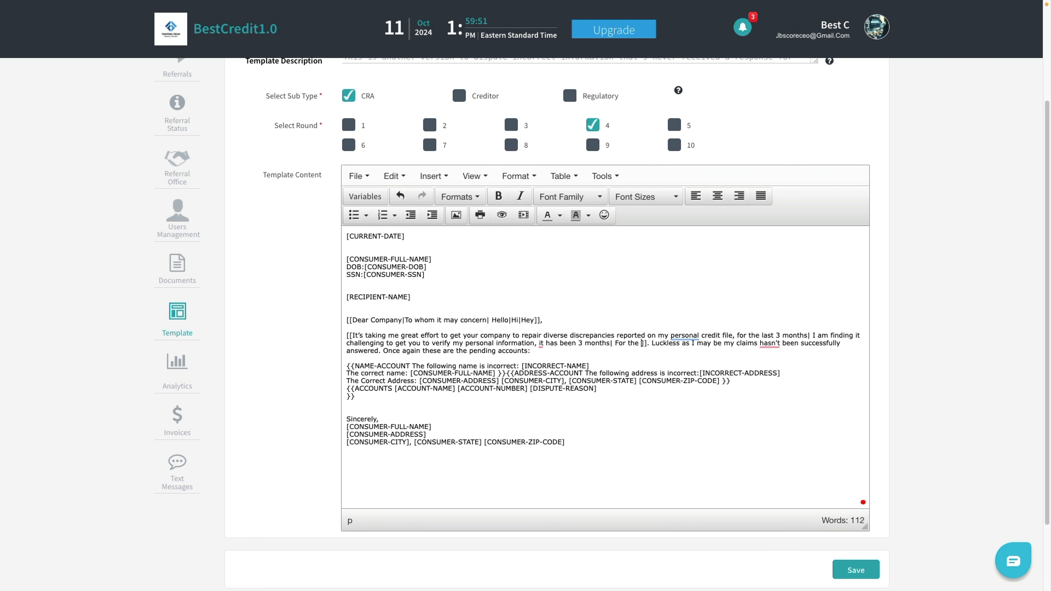
{"action": "type", "text": "last thrre"}
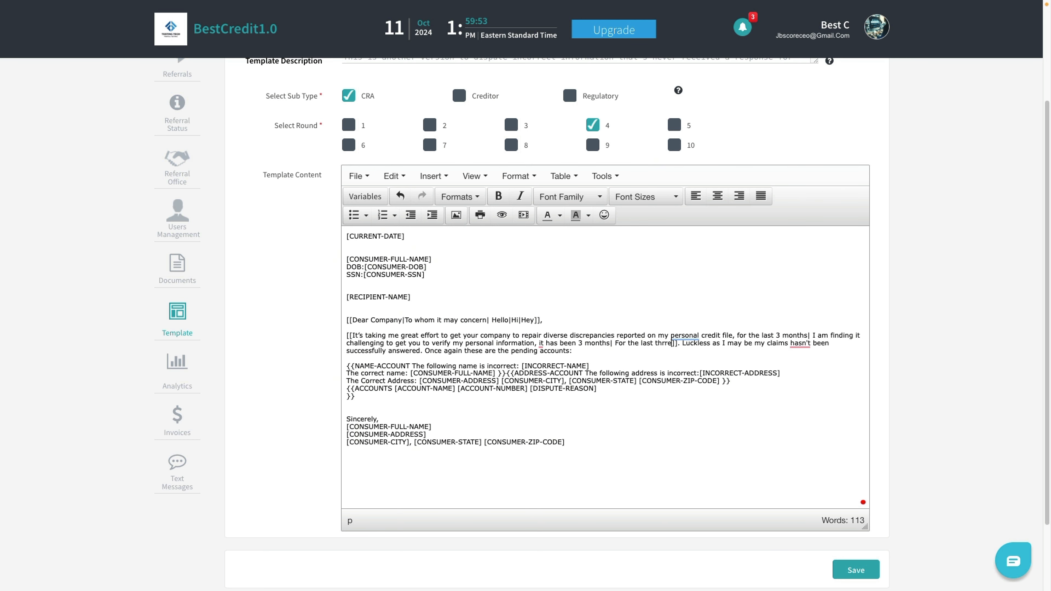
{"action": "key", "text": "BackSpace"}
{"action": "key", "text": "BackSpace"}
{"action": "type", "text": "ee months I ha"}
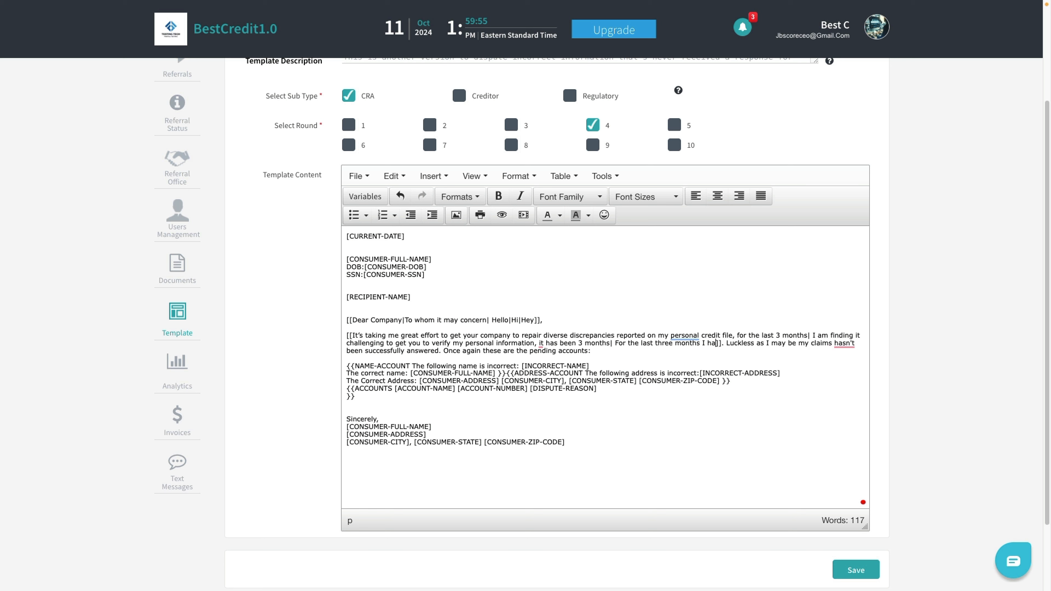
{"action": "type", "text": "ve attempted to"}
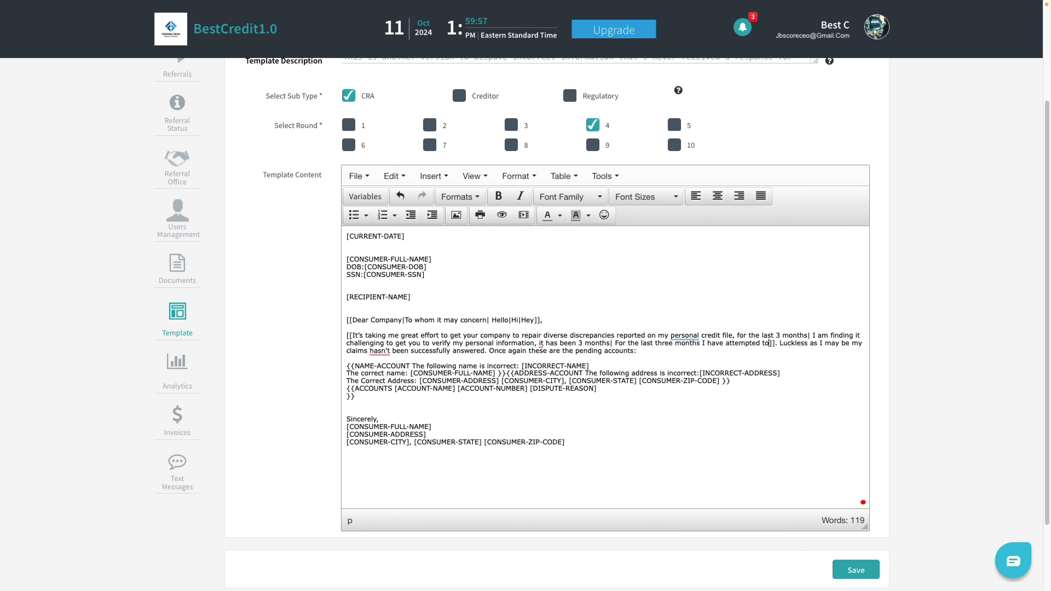
{"action": "type", "text": " have your"}
{"action": "key", "text": "BackSpace"}
{"action": "type", "text": "verify"}
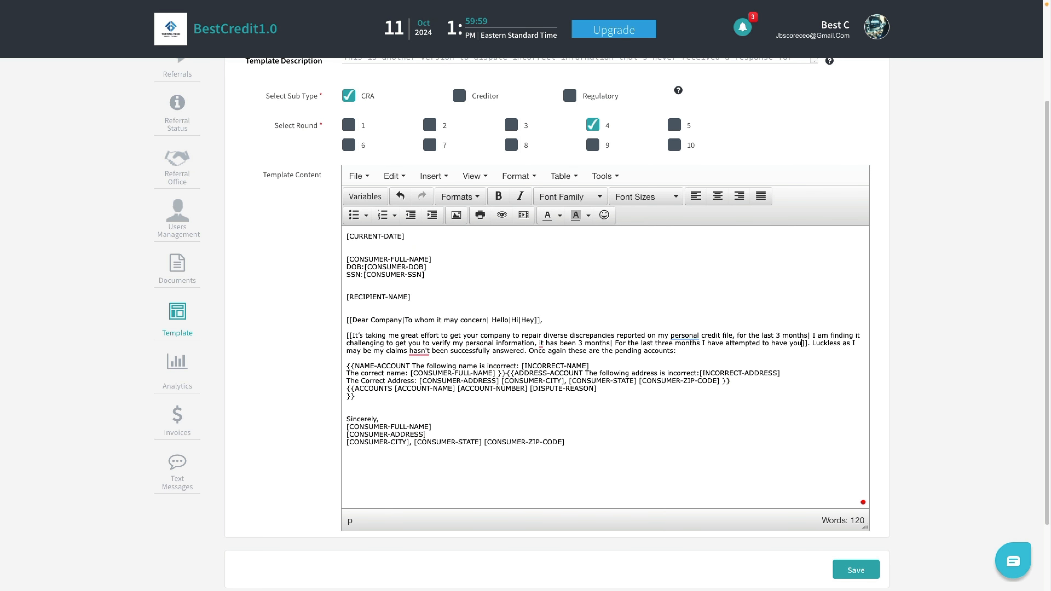
{"action": "type", "text": "ing"}
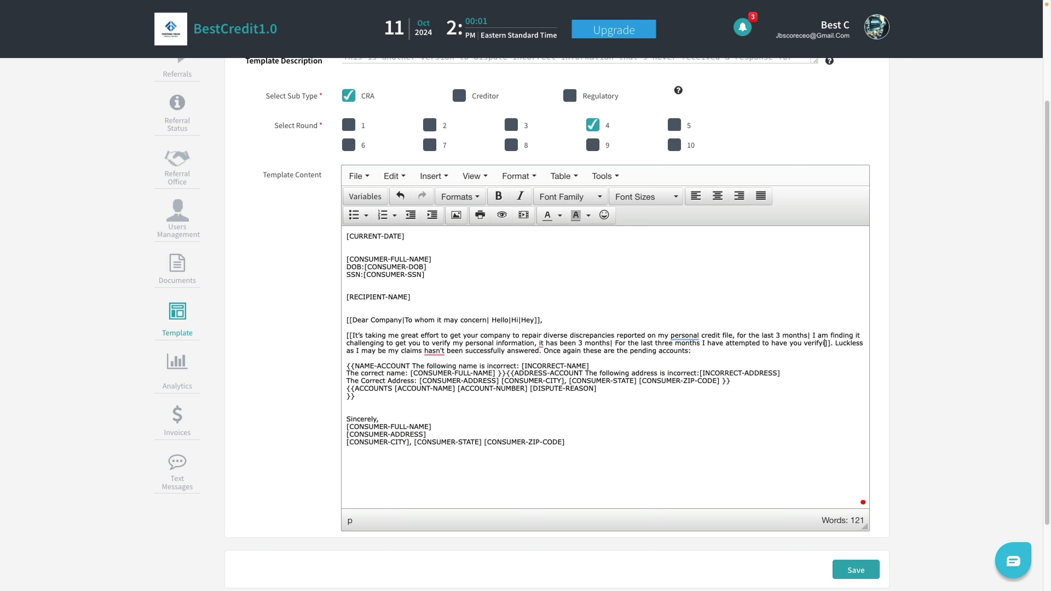
{"action": "key", "text": "BackSpace"}
{"action": "key", "text": "BackSpace"}
{"action": "type", "text": "my "}
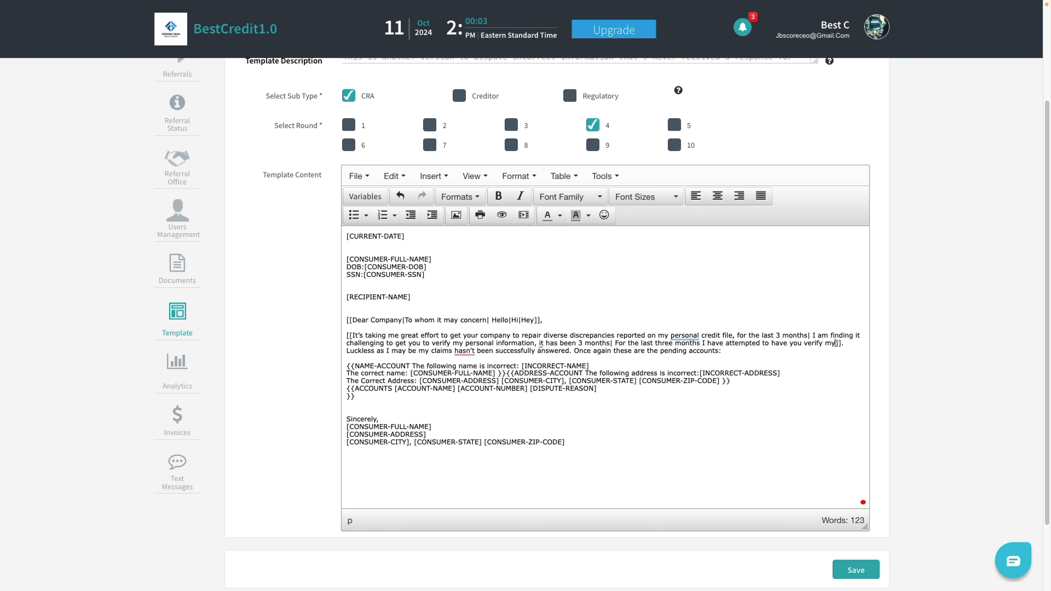
{"action": "type", "text": "personal informat"}
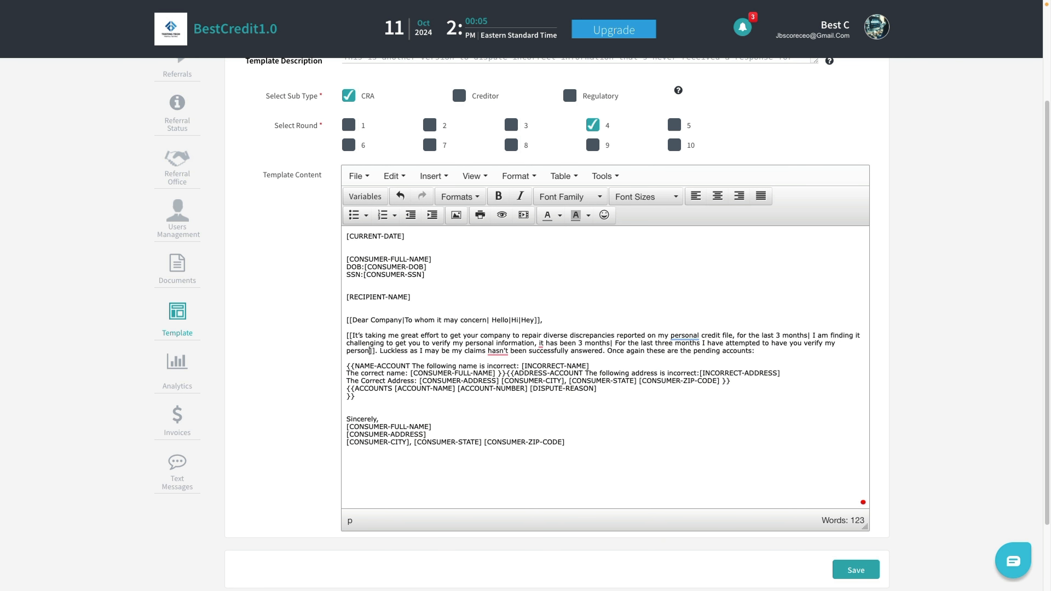
{"action": "type", "text": "ion with no "}
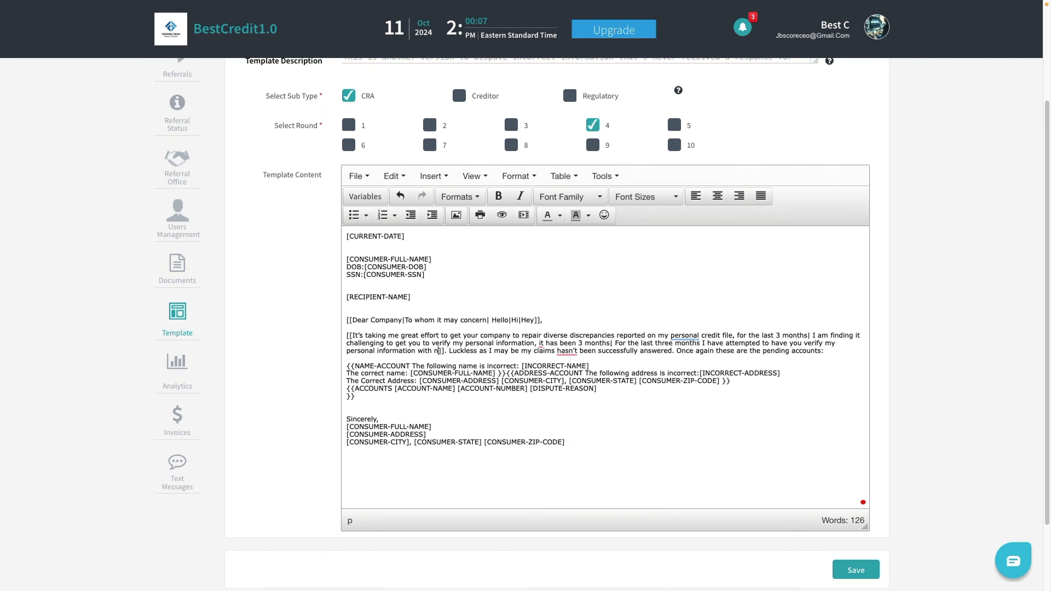
{"action": "type", "text": "luck"}
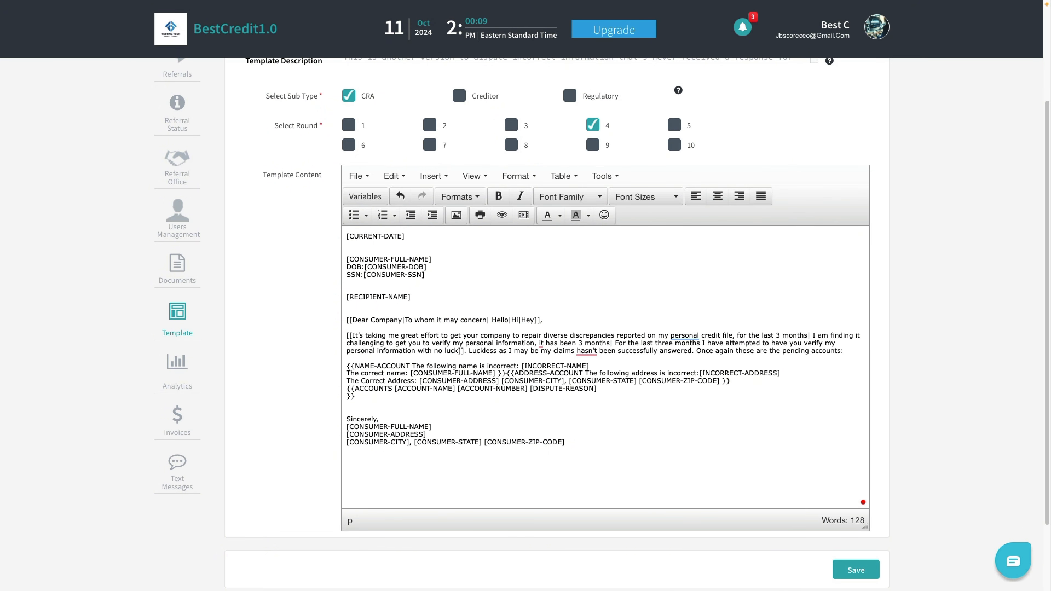
{"action": "key", "text": "BackSpace"}
{"action": "key", "text": "BackSpace"}
{"action": "key", "text": "BackSpace"}
{"action": "key", "text": "BackSpace"}
{"action": "key", "text": "BackSpace"}
{"action": "key", "text": "BackSpace"}
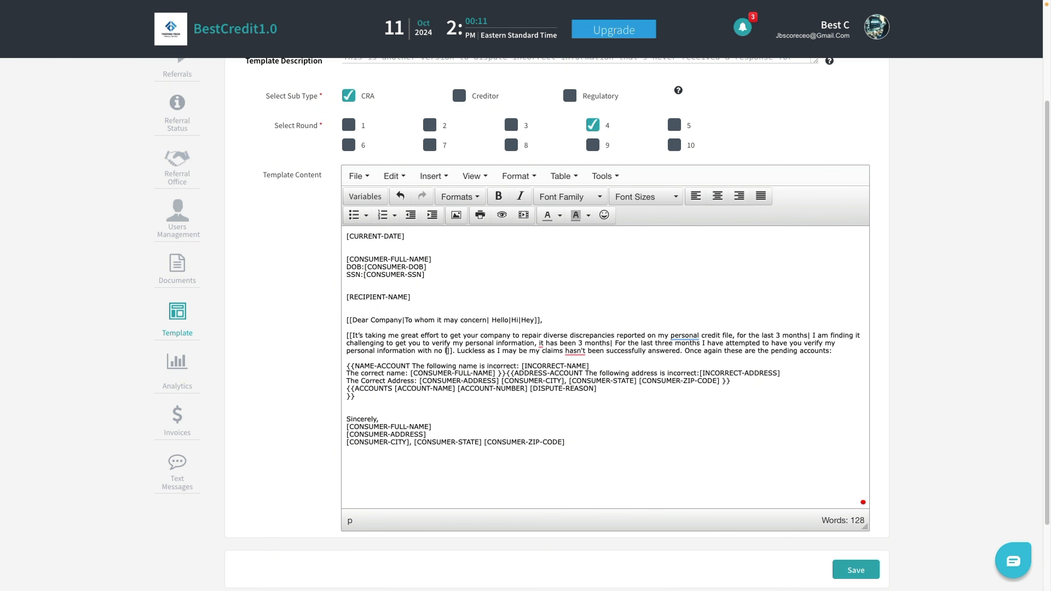
{"action": "key", "text": "BackSpace"}
{"action": "key", "text": "BackSpace"}
{"action": "key", "text": "BackSpace"}
{"action": "key", "text": "BackSpace"}
{"action": "key", "text": "BackSpace"}
{"action": "key", "text": "BackSpace"}
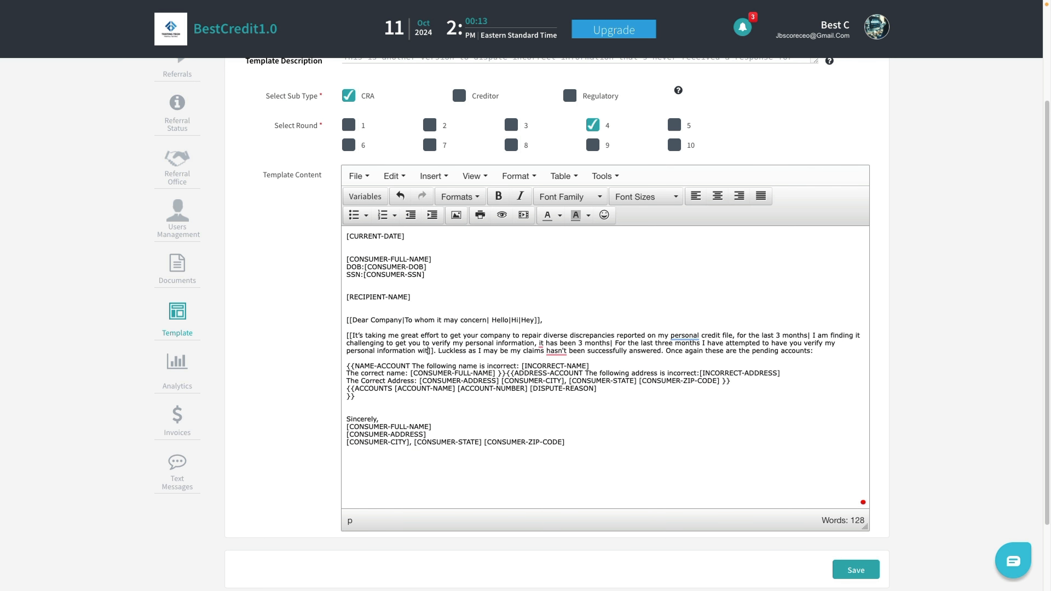
{"action": "type", "text": "and you have not y"}
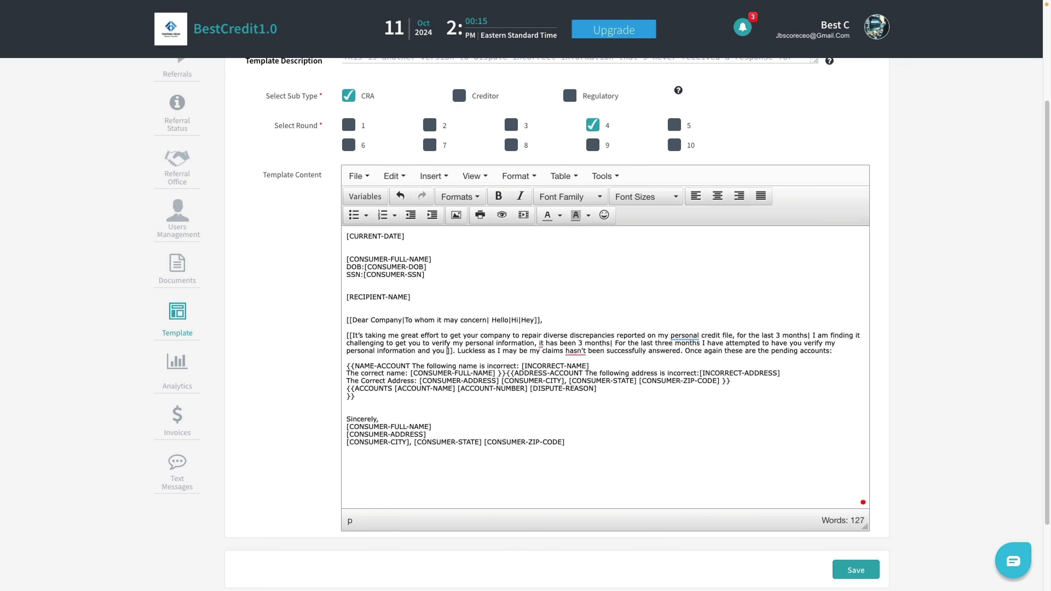
{"action": "type", "text": "et "}
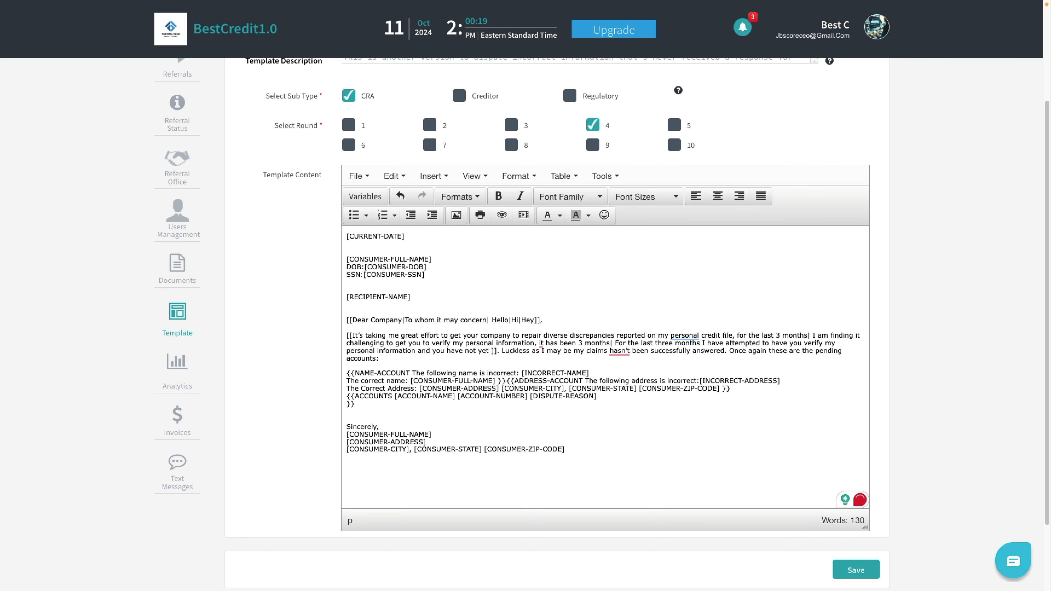
{"action": "type", "text": "responsed"}
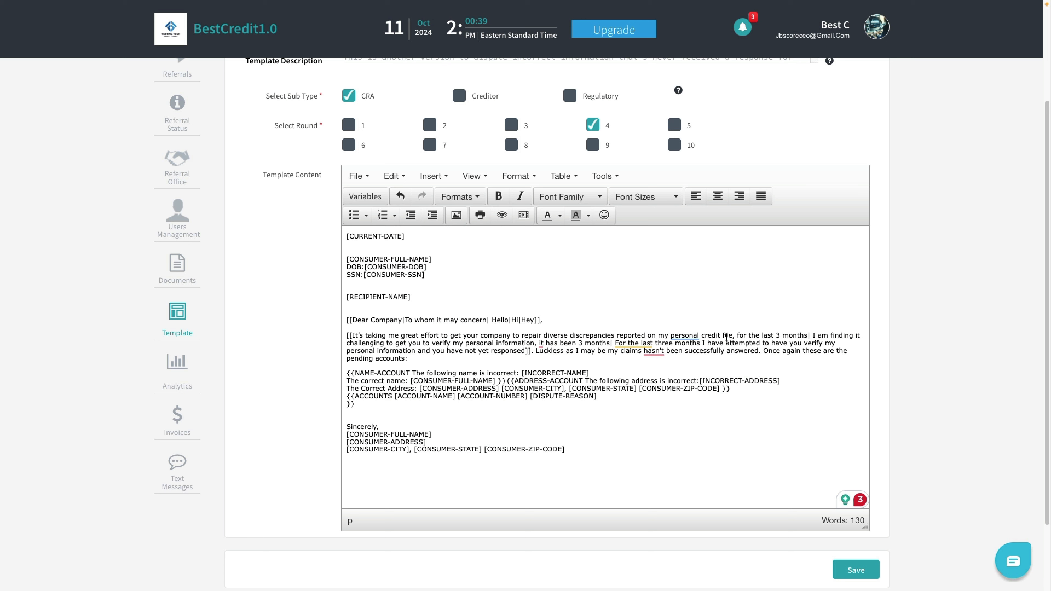
Step: Replace the closing with the spintax [[Sincerely|Best Regards]]
{"action": "mouse_move", "coordinate": [517, 343]}
{"action": "left_click", "coordinate": [346, 428]}
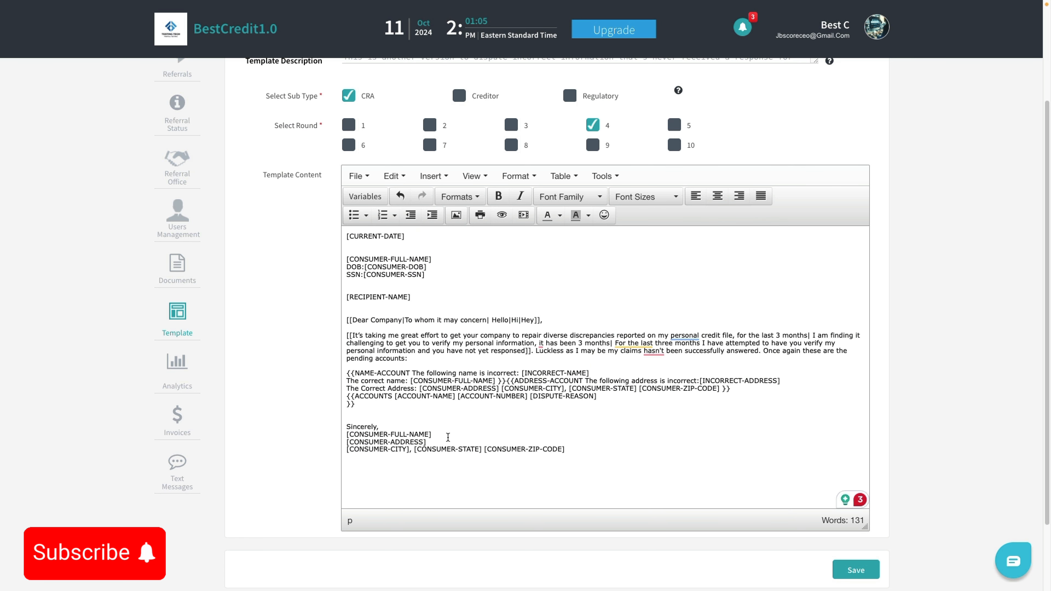
{"action": "type", "text": "[[Sincerely"}
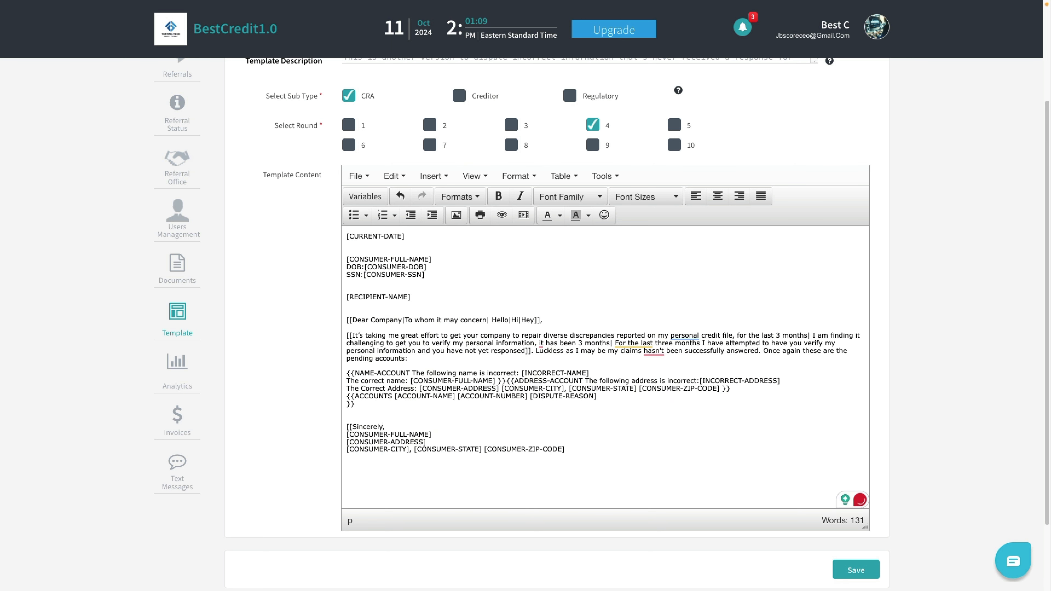
{"action": "type", "text": "|Best REgar"}
{"action": "key", "text": "BackSpace"}
{"action": "key", "text": "BackSpace"}
{"action": "key", "text": "BackSpace"}
{"action": "key", "text": "BackSpace"}
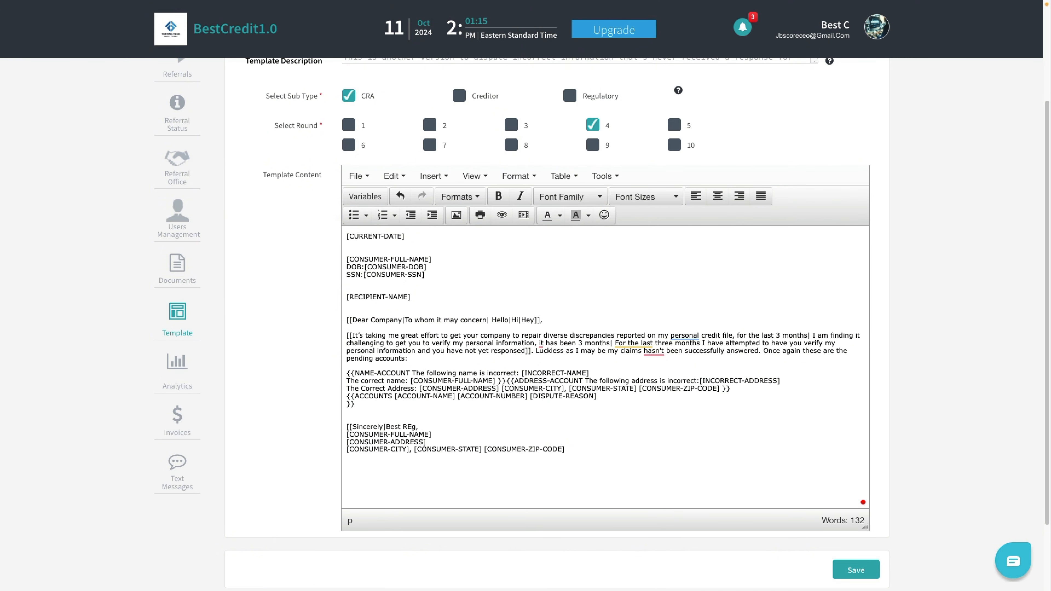
{"action": "type", "text": "egards"}
{"action": "type", "text": "|Wa"}
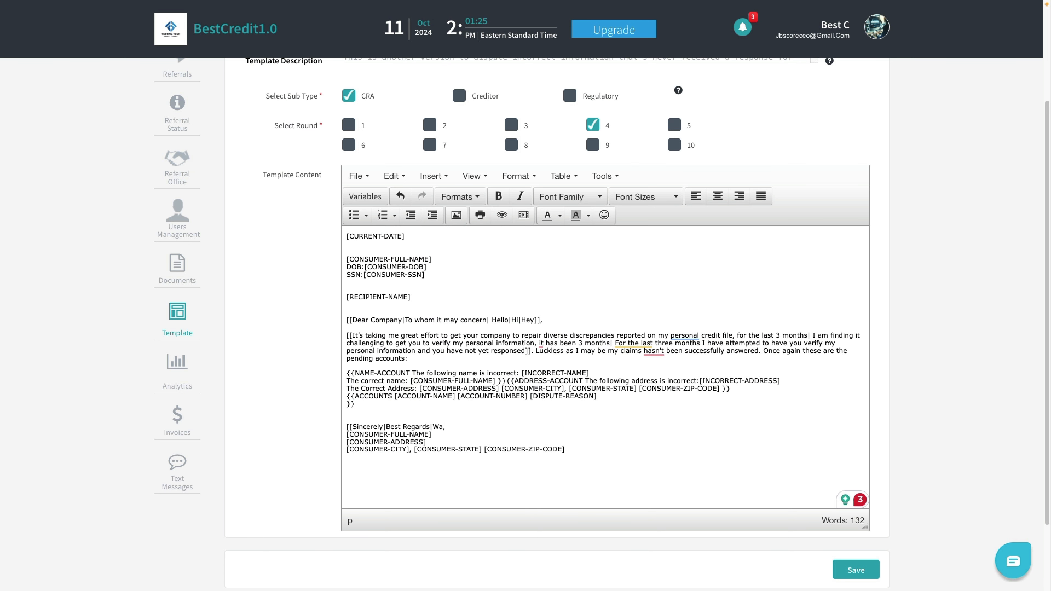
{"action": "key", "text": "BackSpace"}
{"action": "key", "text": "BackSpace"}
Step: Save the fourth-round CRA template and enlarge the View Template letter box
{"action": "left_click", "coordinate": [842, 573]}
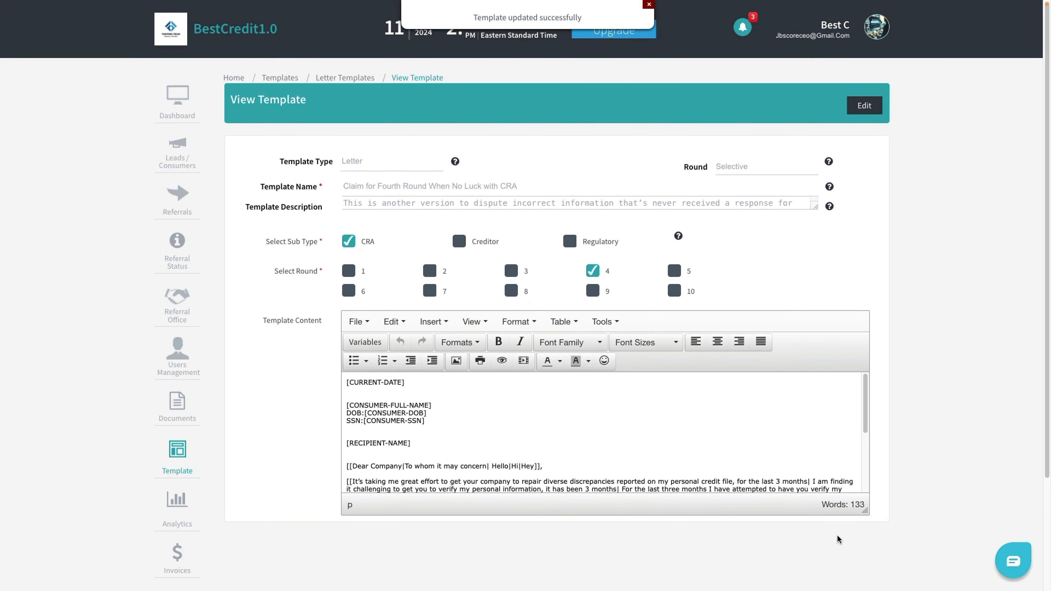
{"action": "left_click_drag", "start_coordinate": [866, 511], "coordinate": [869, 586]}
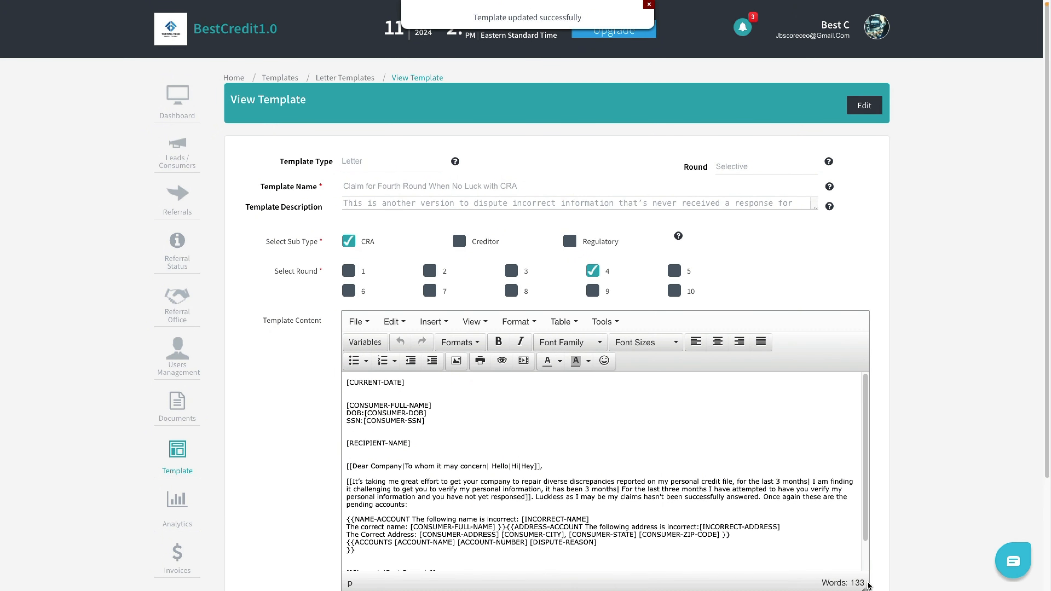